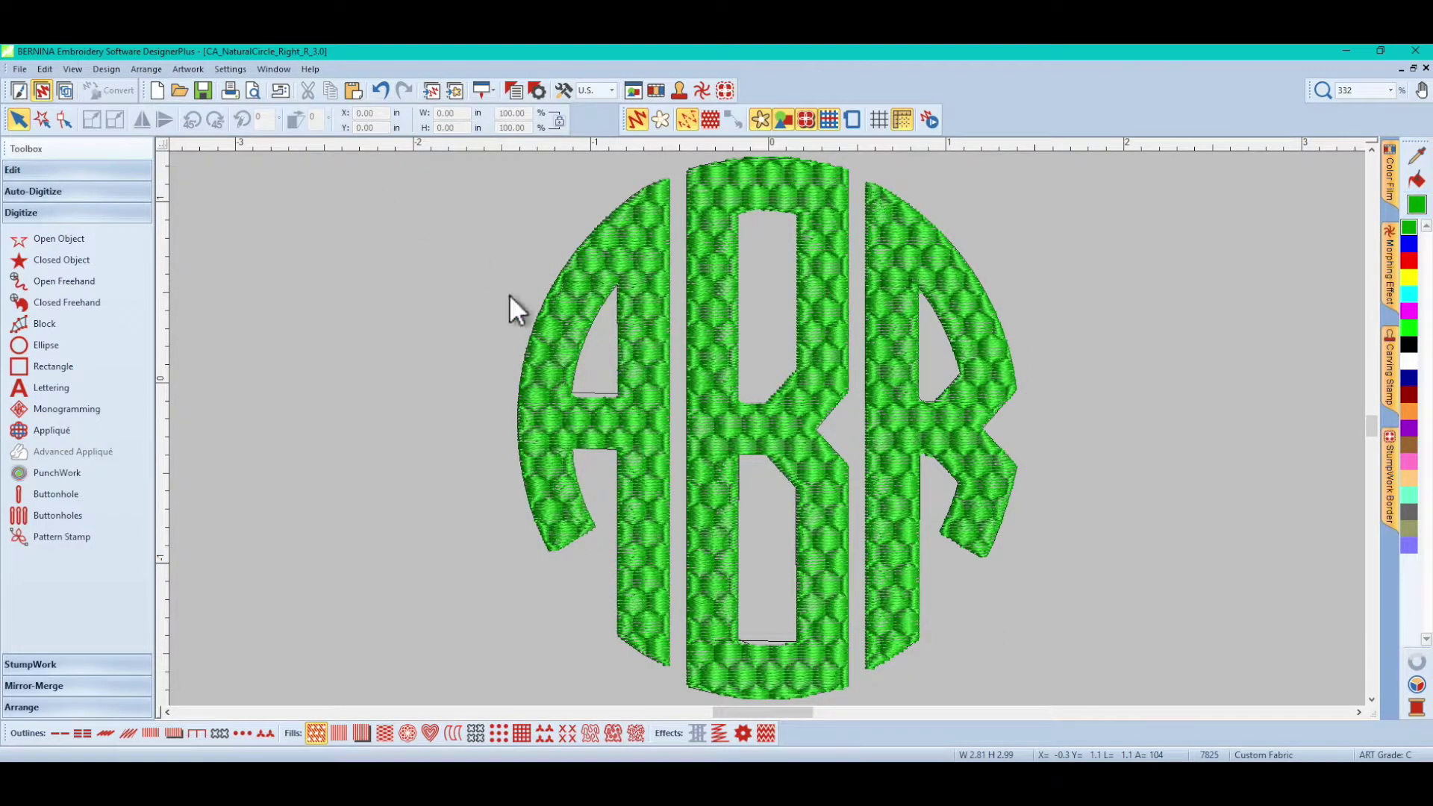
Bring up the Open dialog on the CA_Honeycomb_3.0inch_art letters folder
{"action": "left_click", "coordinate": [179, 90]}
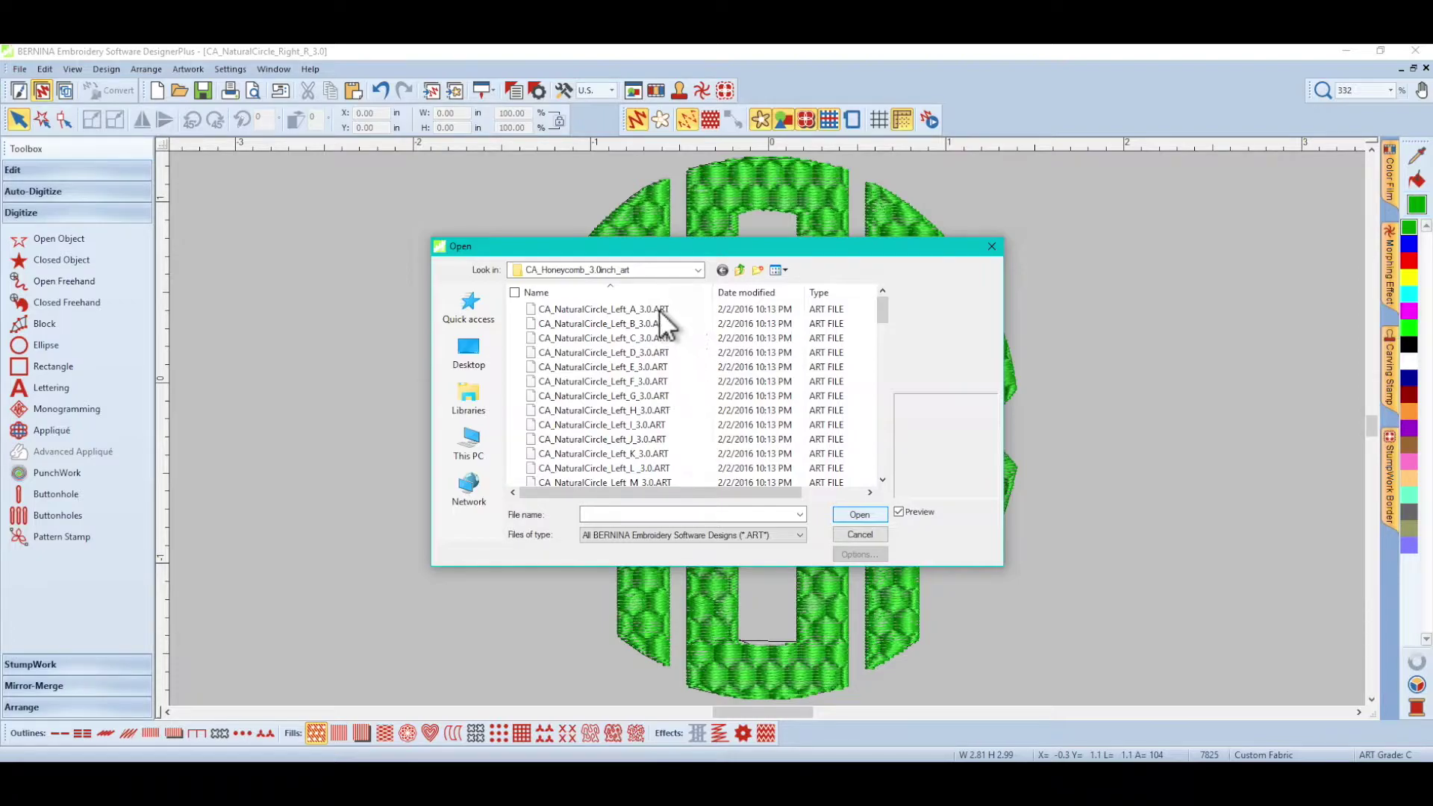
Open CA_NaturalCircle_Left_A_3.0.ART and shift the honeycomb letter A to the left
{"action": "left_click_drag", "start_coordinate": [749, 252], "coordinate": [759, 200]}
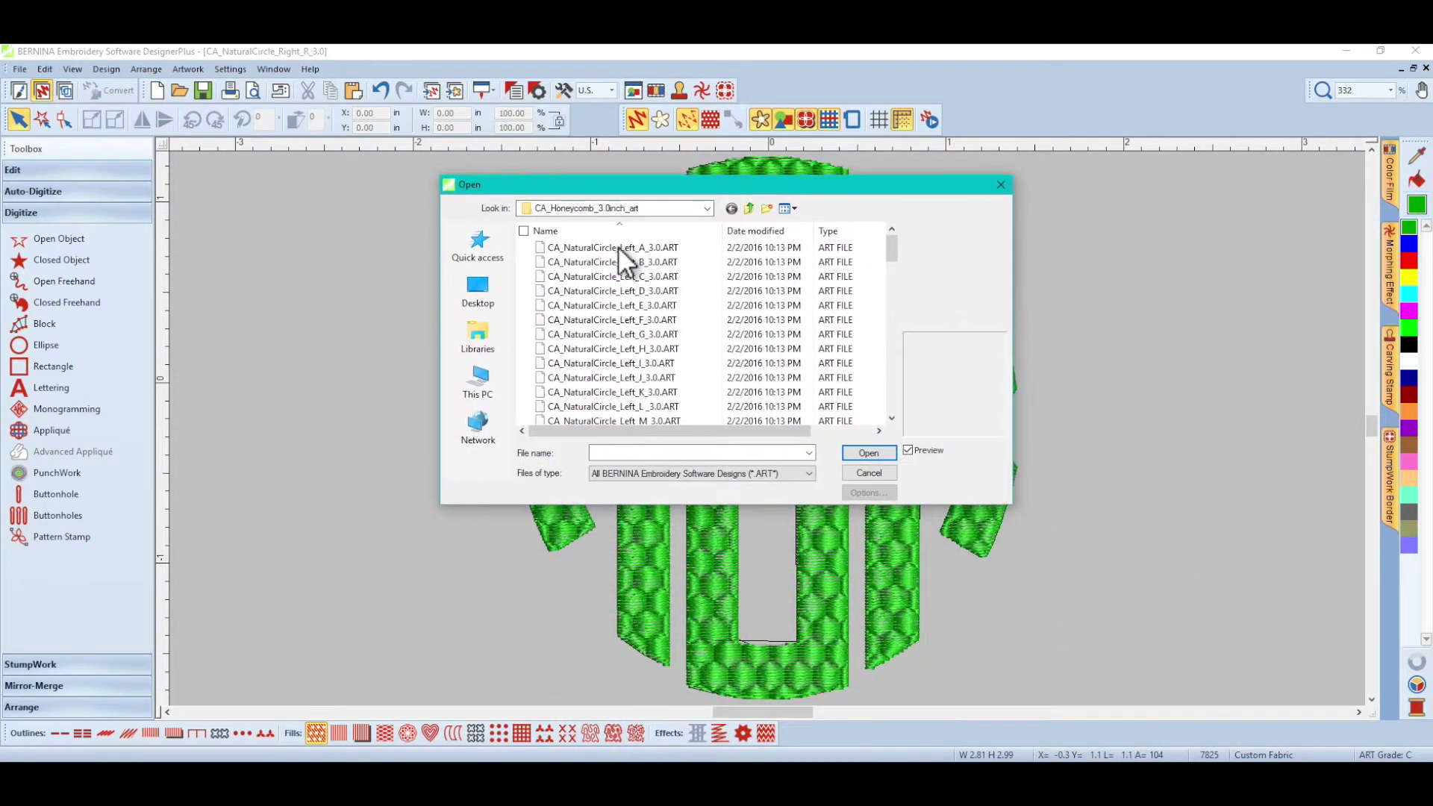
{"action": "double_click", "coordinate": [619, 247]}
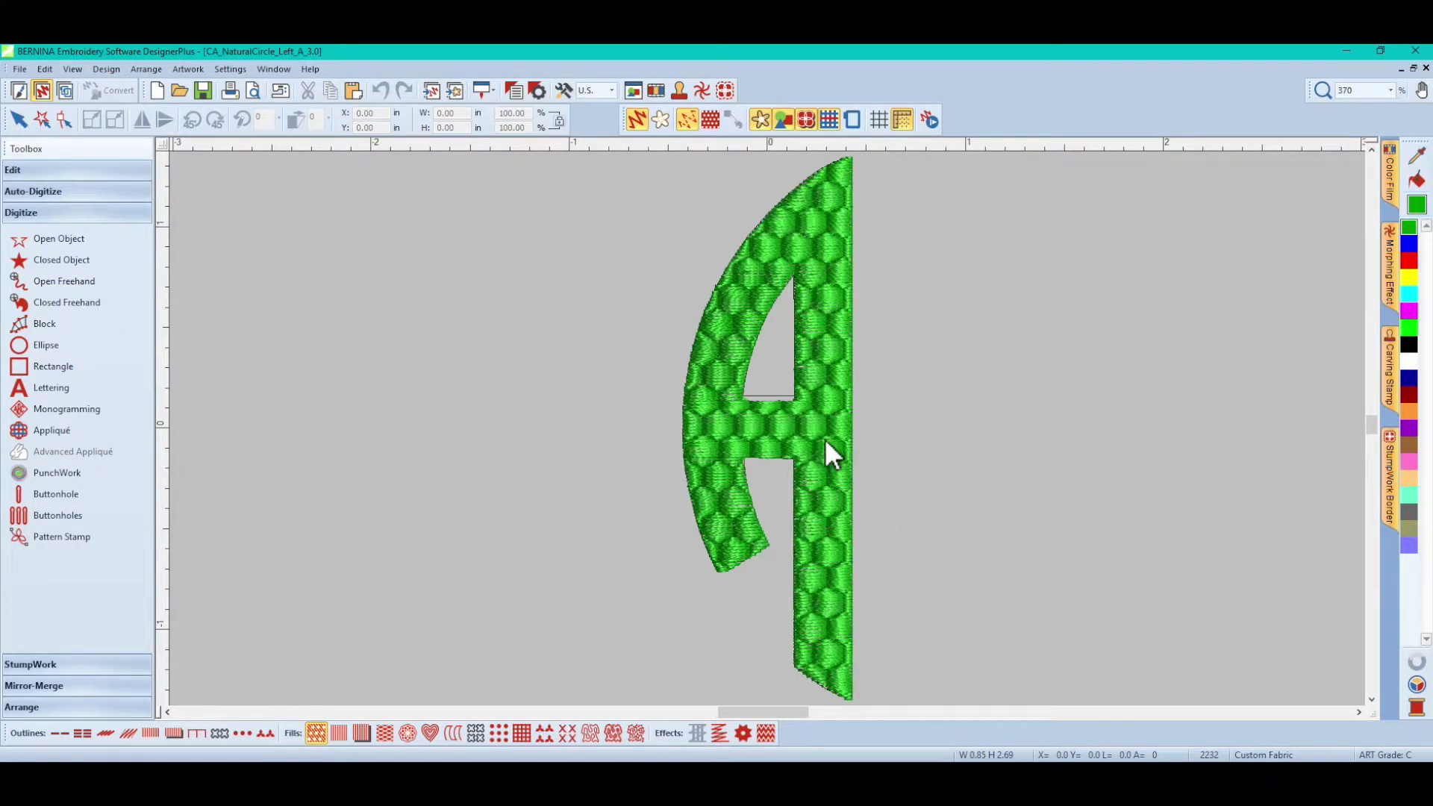
{"action": "left_click_drag", "start_coordinate": [832, 454], "coordinate": [567, 452]}
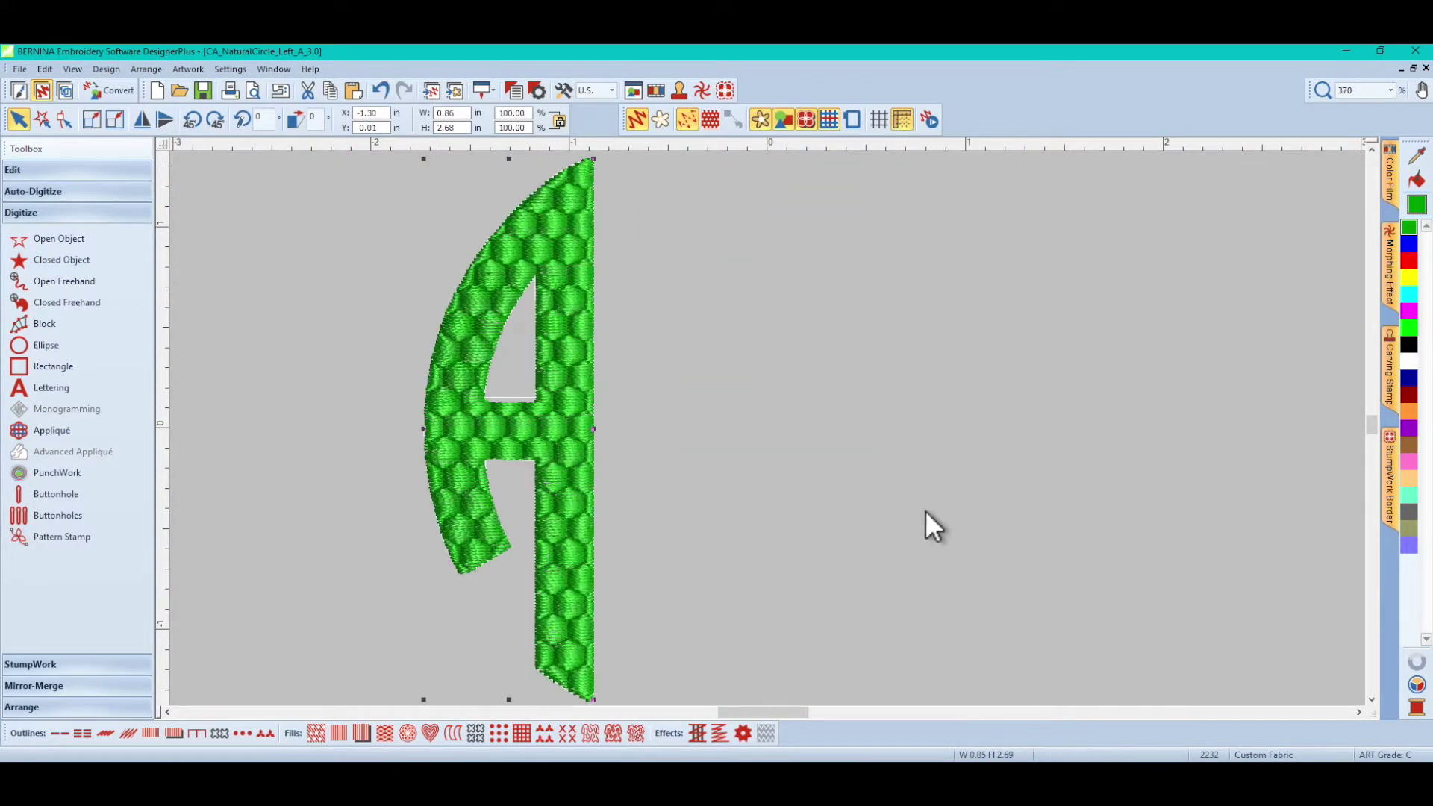
{"action": "left_click", "coordinate": [919, 508]}
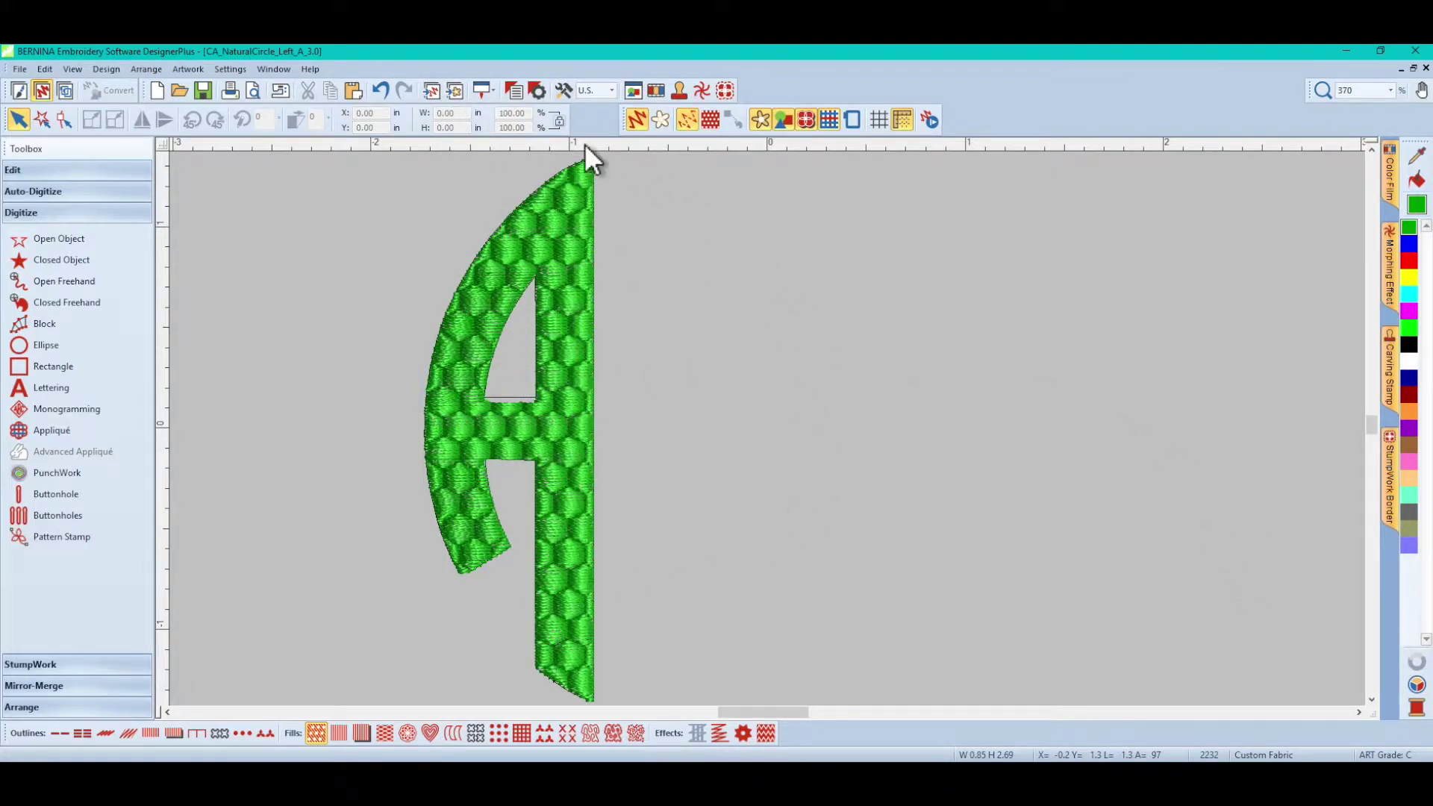
Insert CA_NaturalCircle_Middle_B_3.0 snug against the A, then begin inserting CA_NaturalCircle_Right_R_3.0
{"action": "left_click", "coordinate": [431, 92]}
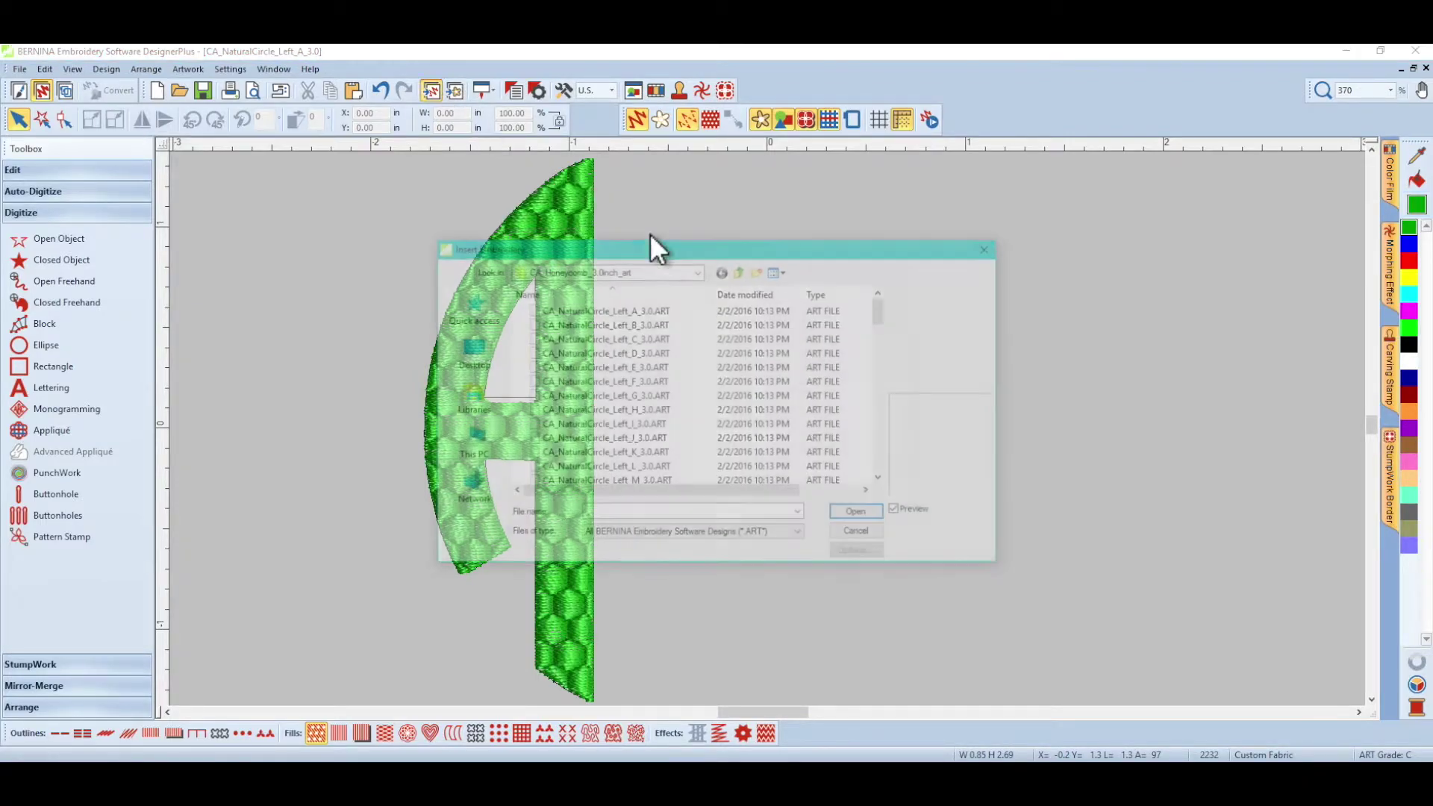
{"action": "left_click_drag", "start_coordinate": [882, 310], "coordinate": [888, 373]}
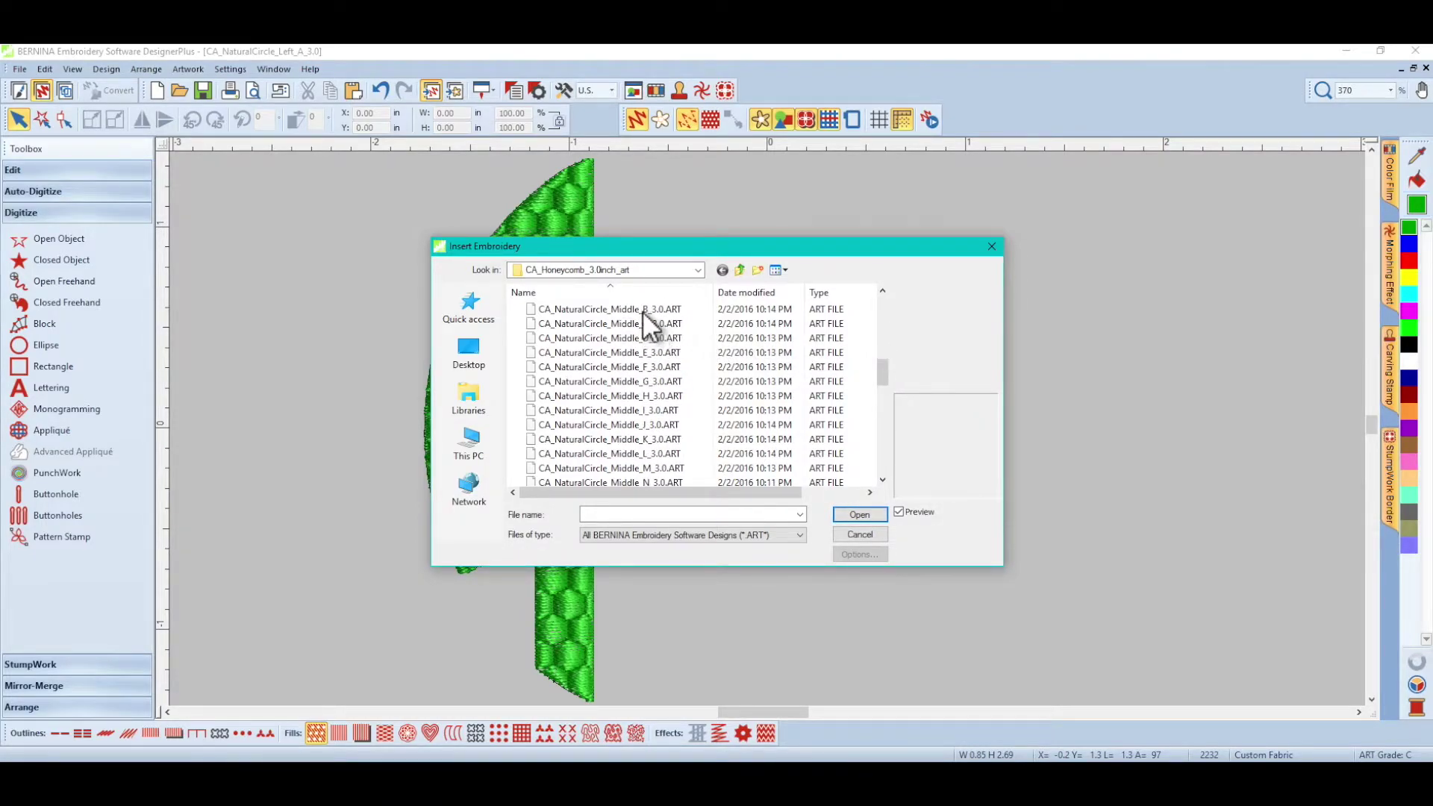
{"action": "double_click", "coordinate": [643, 309]}
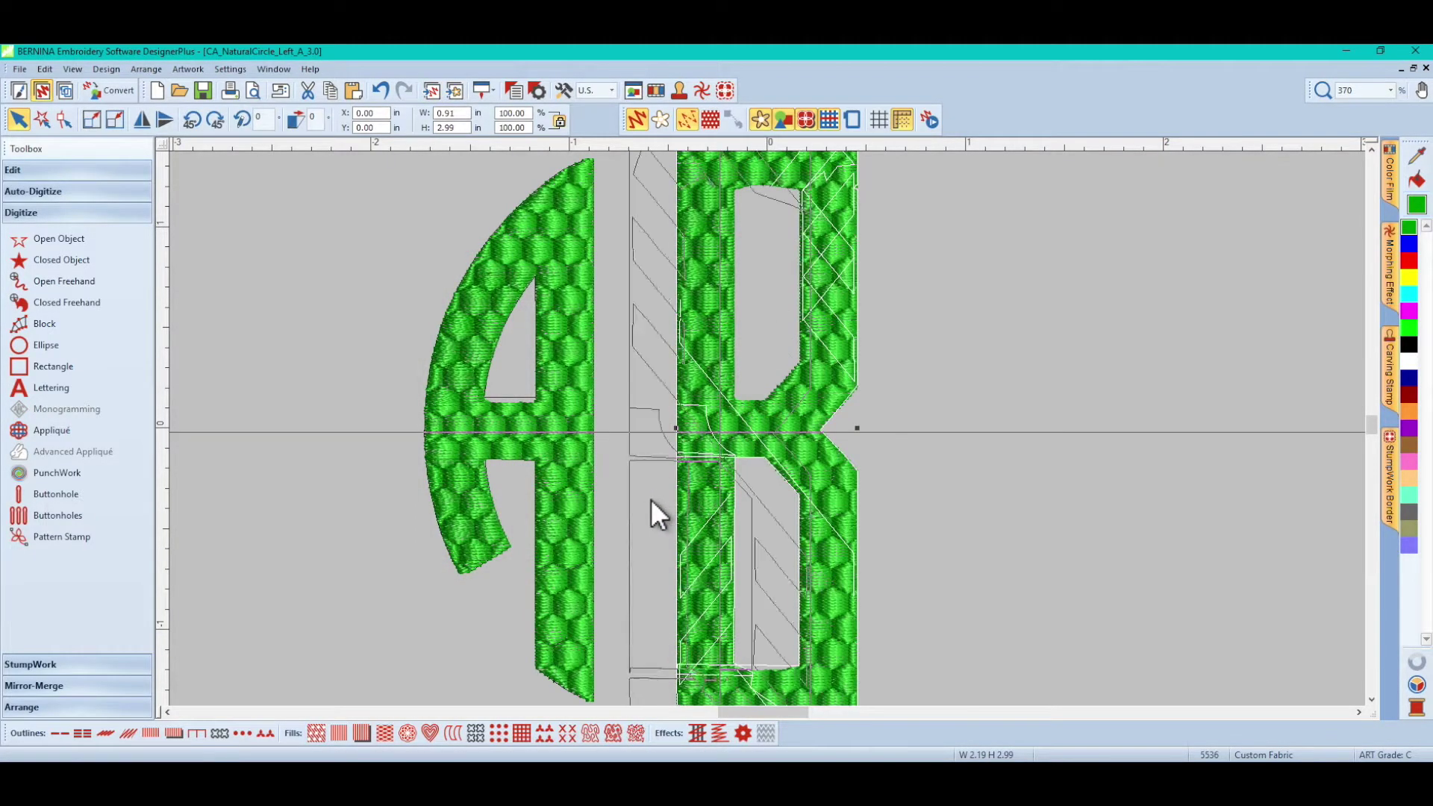
{"action": "left_click_drag", "start_coordinate": [651, 498], "coordinate": [646, 499]}
{"action": "key", "text": "0"}
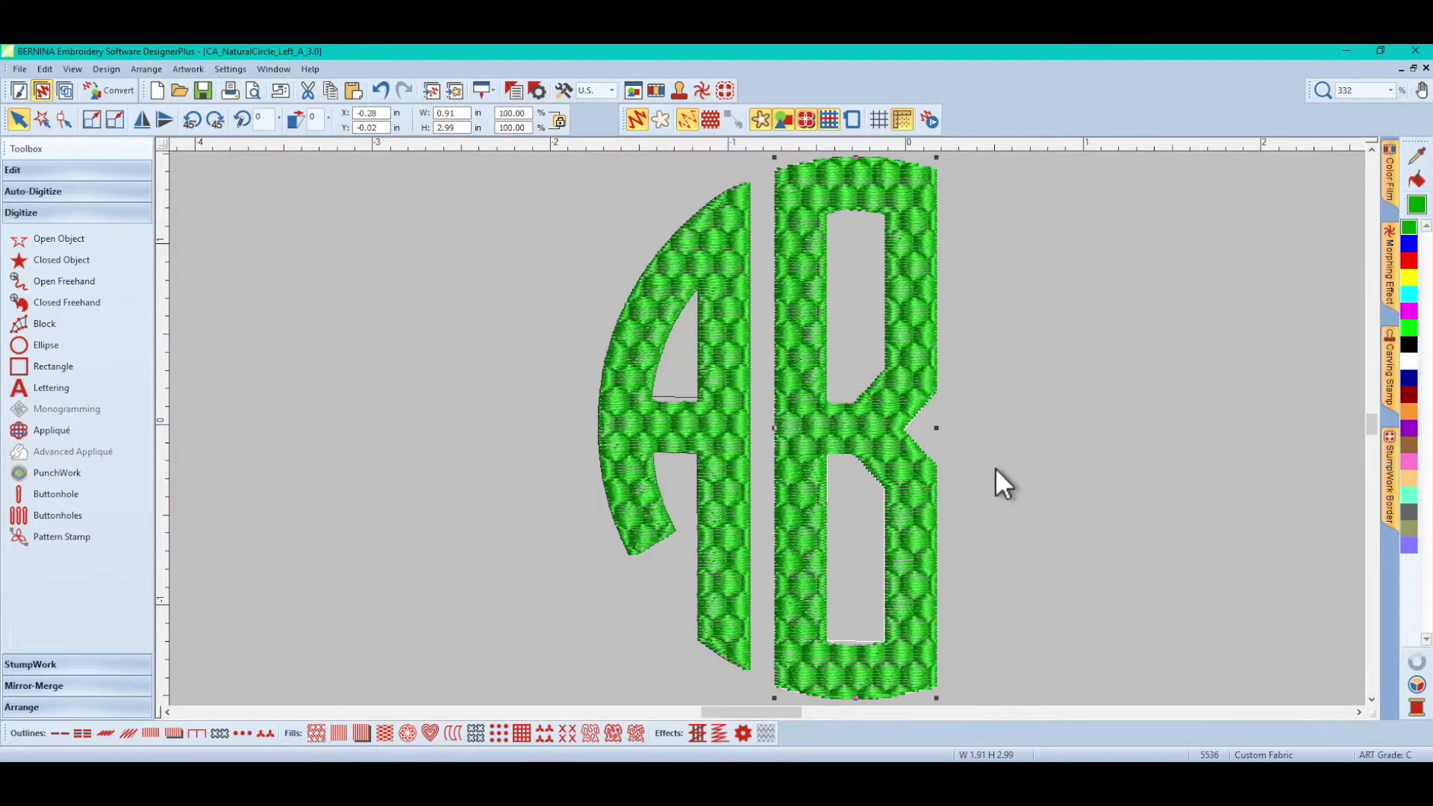
{"action": "left_click", "coordinate": [1037, 486]}
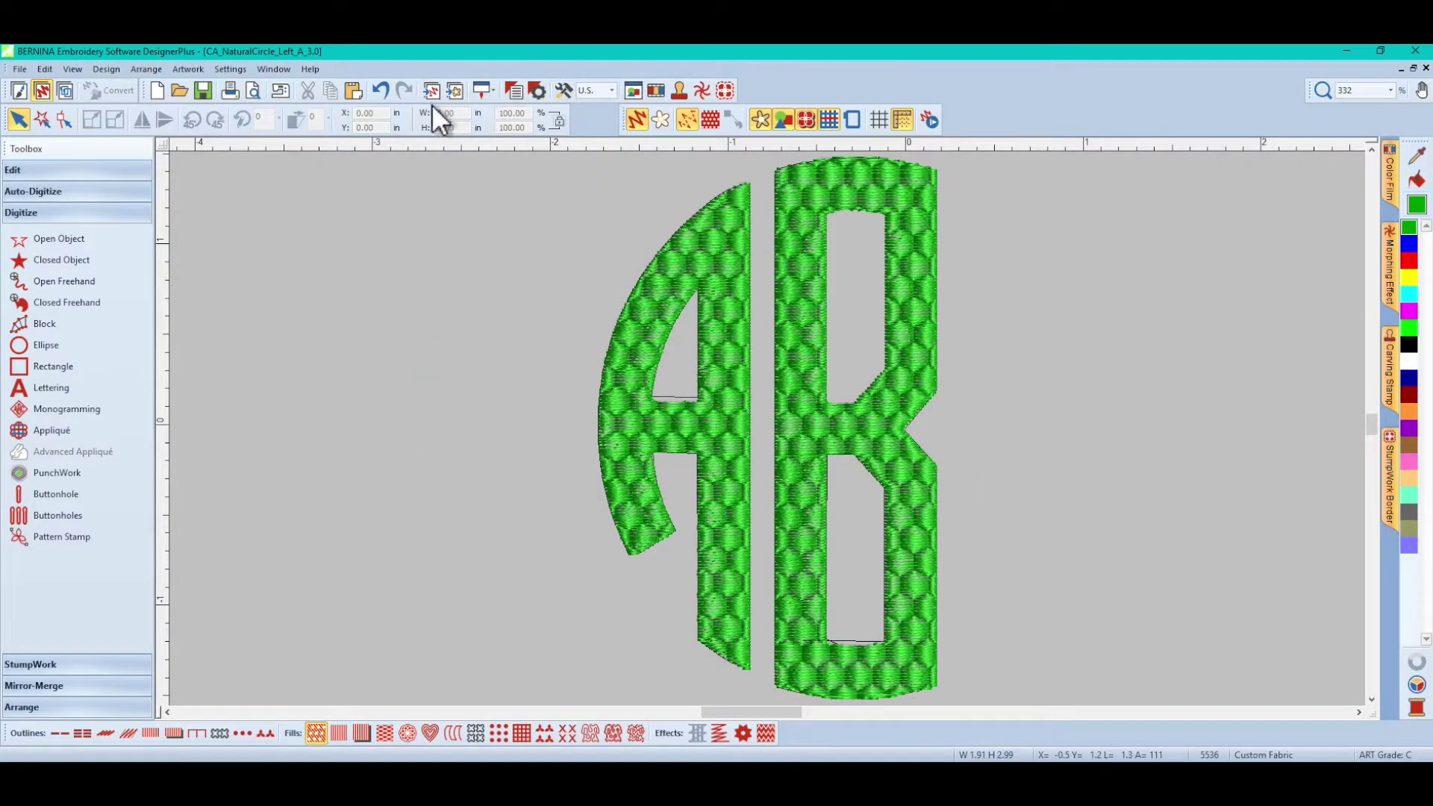
{"action": "left_click", "coordinate": [453, 91]}
{"action": "left_click_drag", "start_coordinate": [880, 307], "coordinate": [906, 467]}
Insert CA_NaturalCircle_Right_R_3.0.ART and position the R just right of the B
{"action": "double_click", "coordinate": [657, 423]}
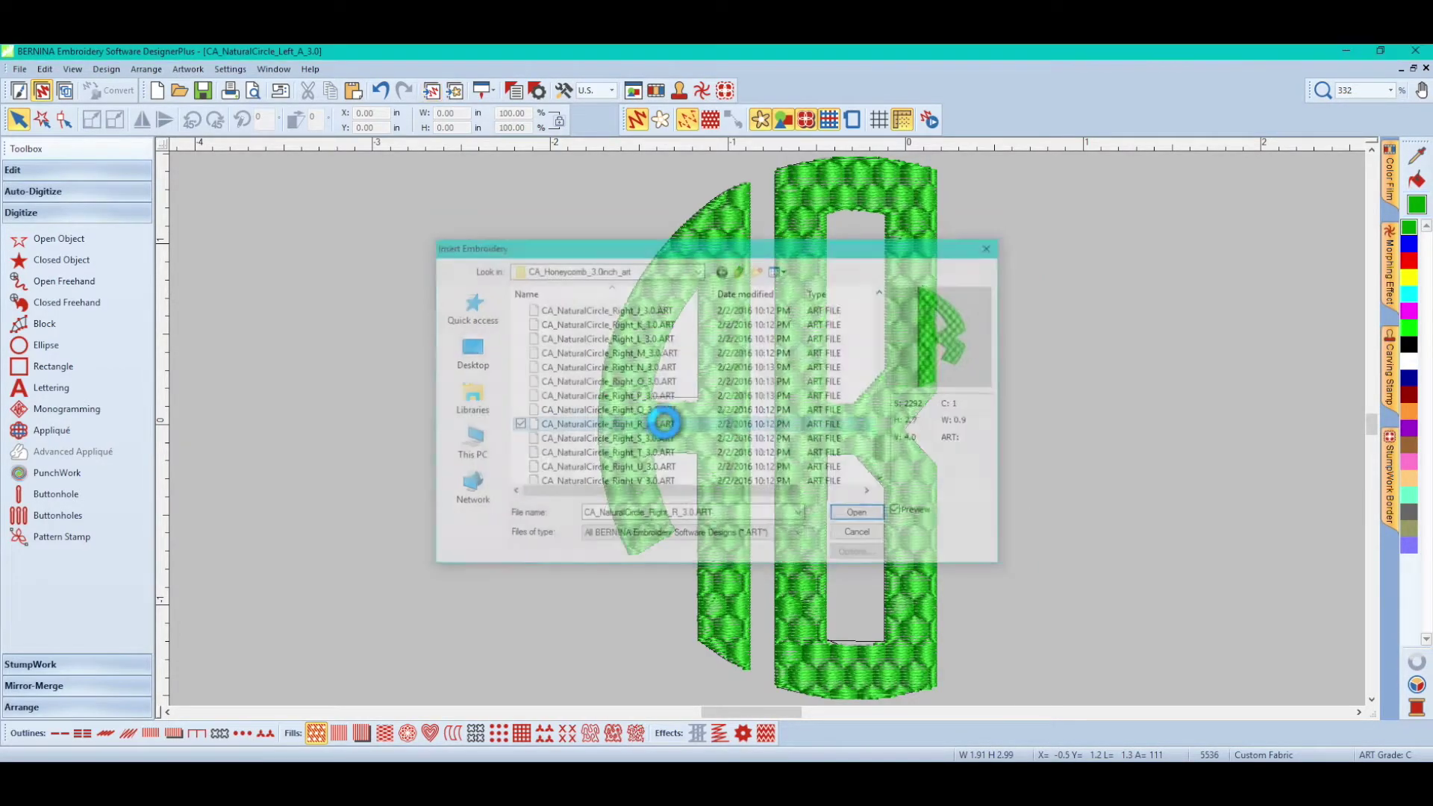
{"action": "left_click_drag", "start_coordinate": [966, 403], "coordinate": [1093, 419]}
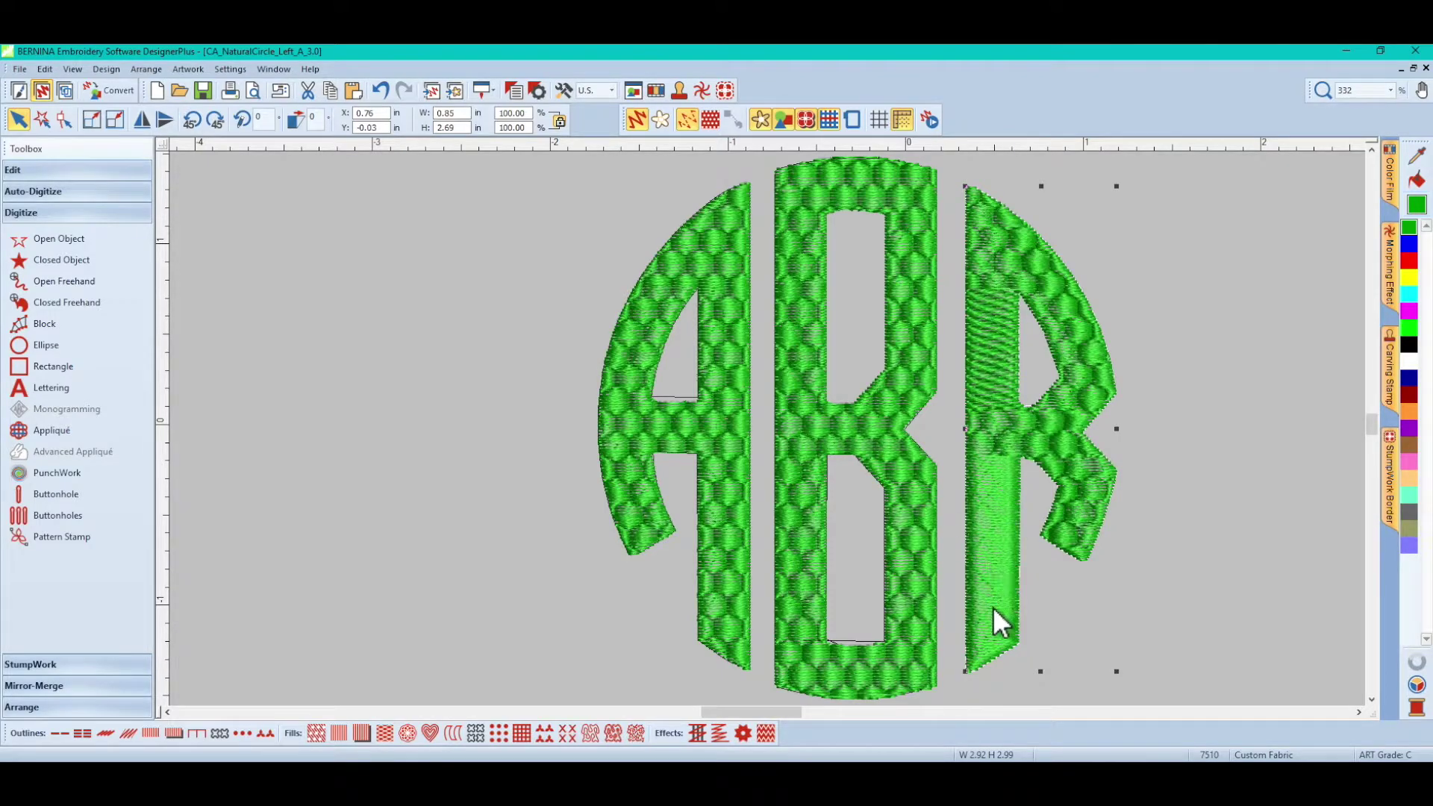
{"action": "left_click_drag", "start_coordinate": [1052, 436], "coordinate": [1050, 437]}
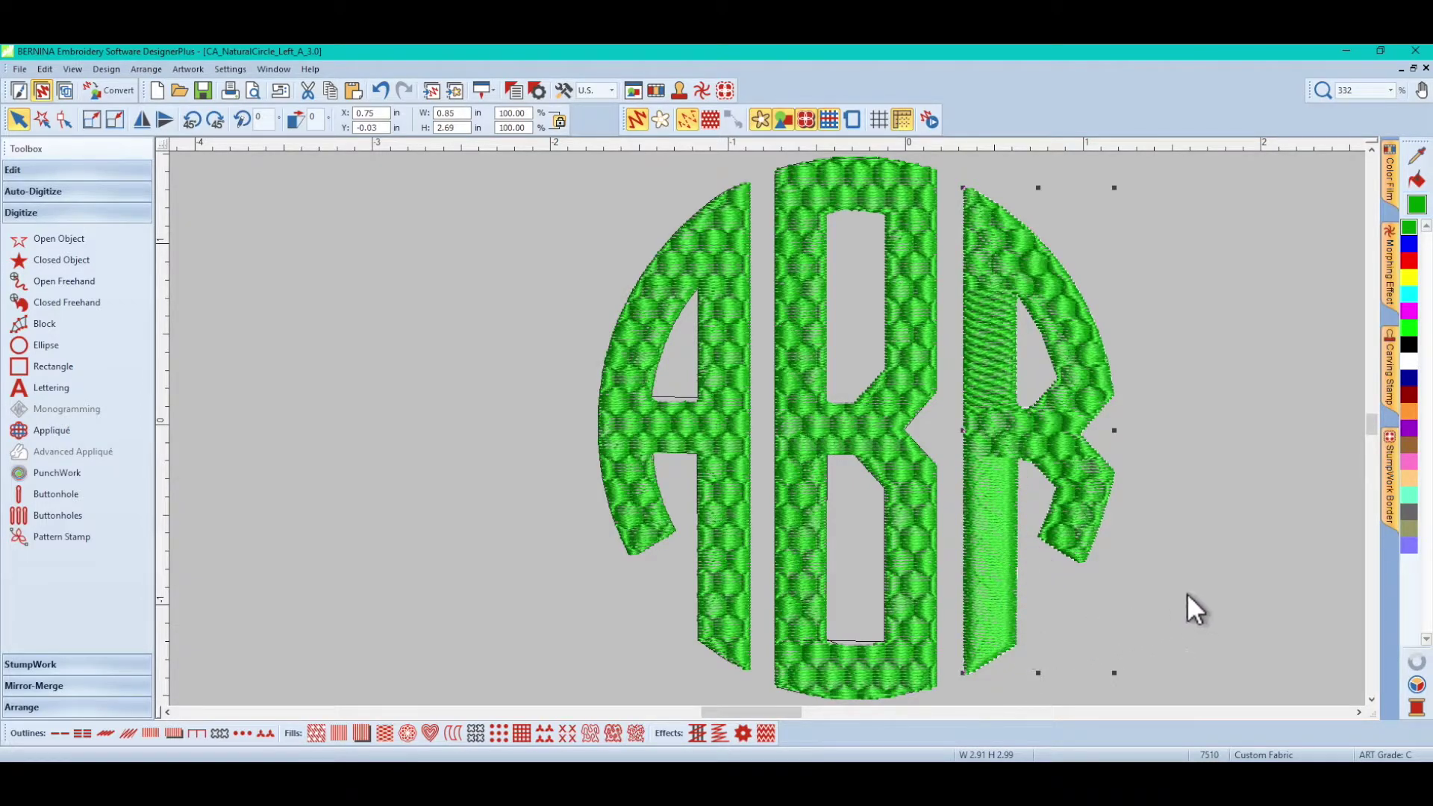
{"action": "left_click", "coordinate": [1149, 475]}
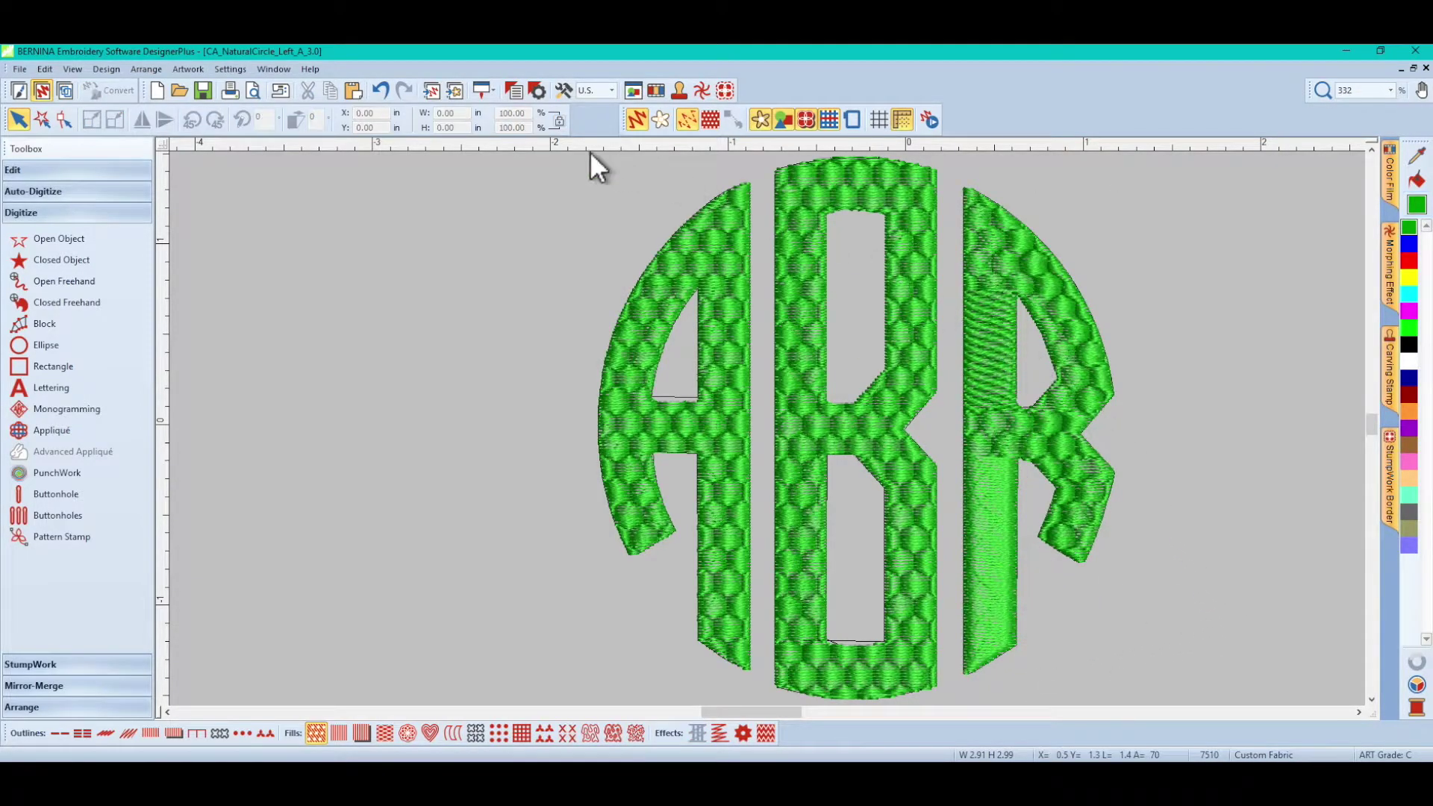
Insert a second CA_NaturalCircle_Right_R_3.0 copy to the right of the monogram
{"action": "left_click", "coordinate": [432, 90]}
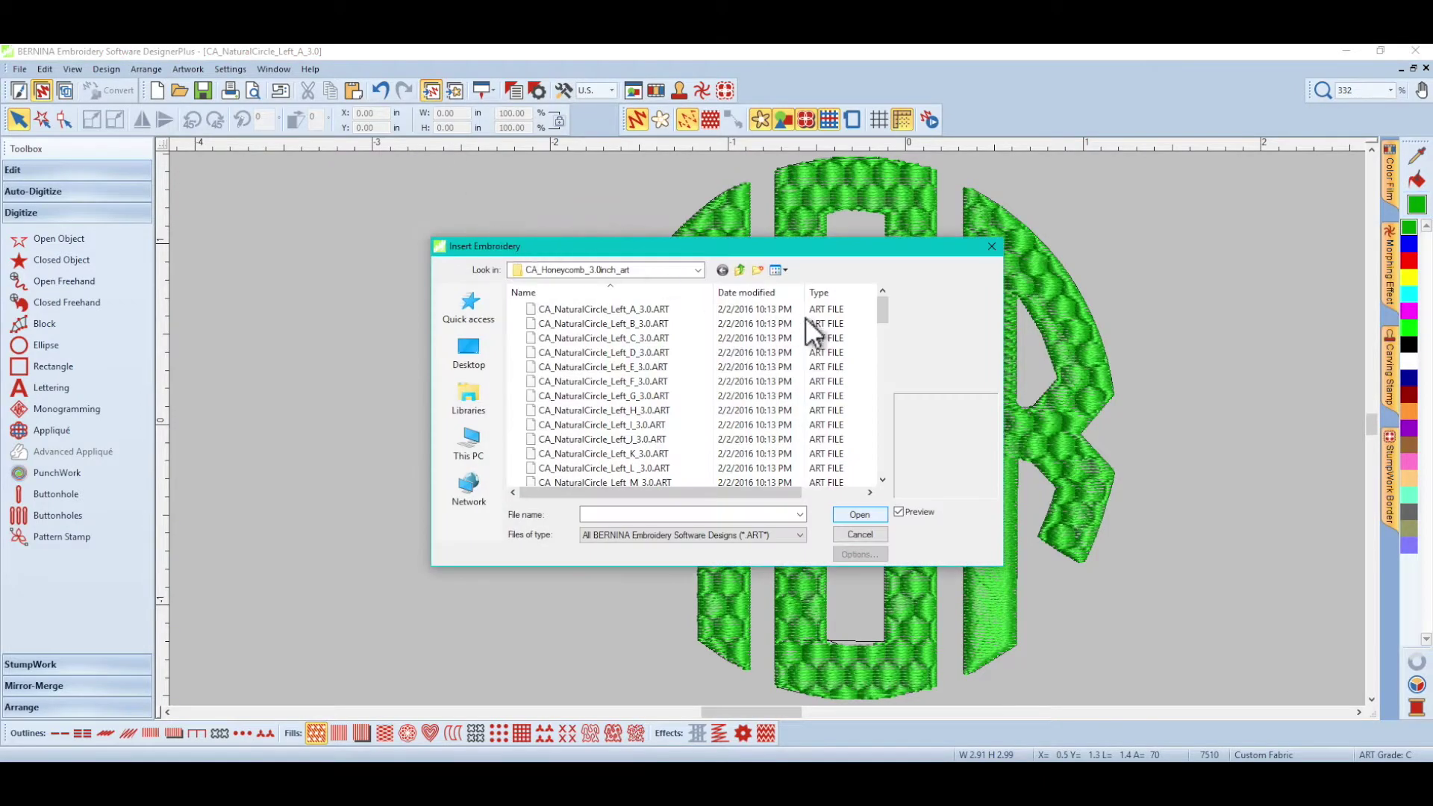
{"action": "left_click_drag", "start_coordinate": [884, 312], "coordinate": [889, 457]}
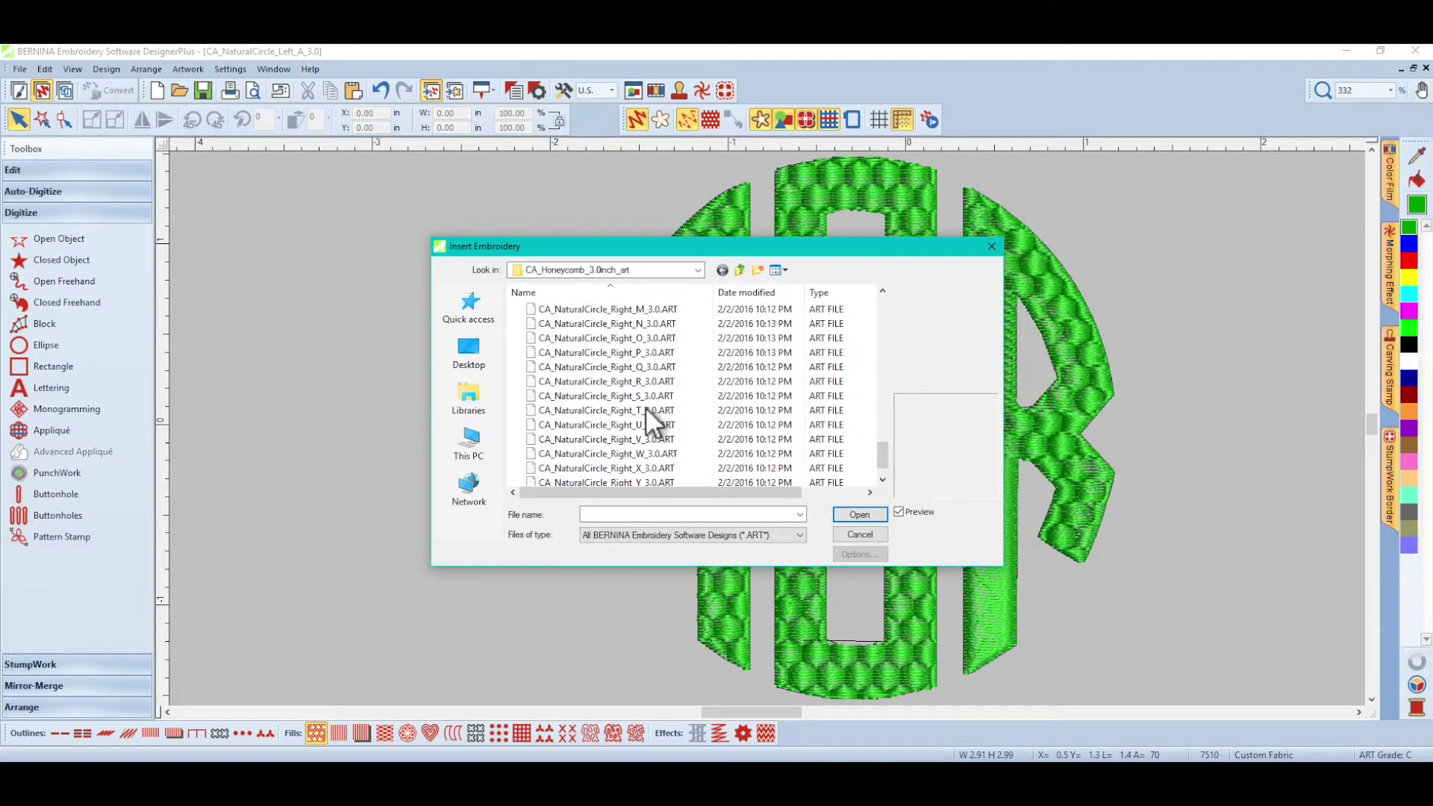
{"action": "left_click", "coordinate": [631, 381]}
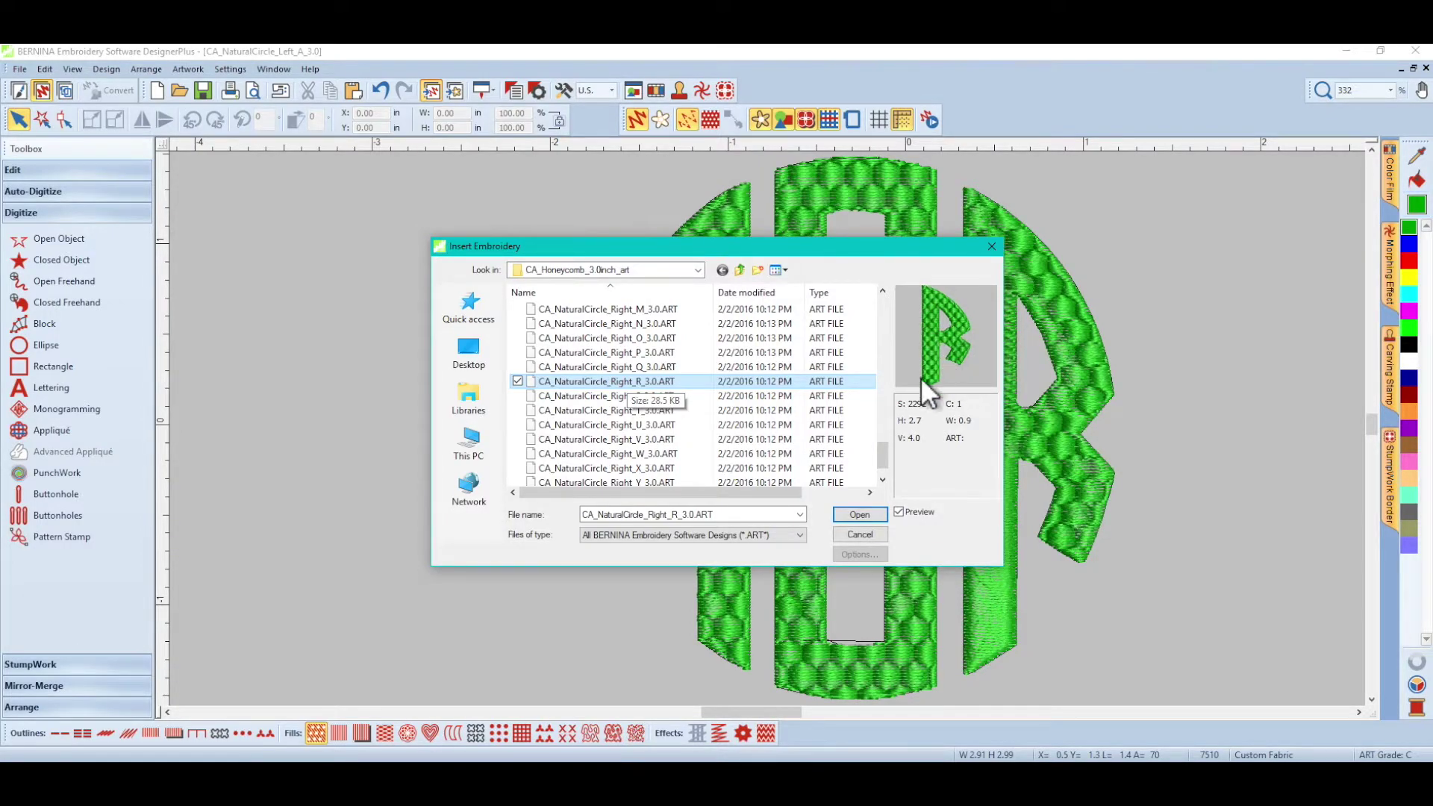
{"action": "left_click", "coordinate": [857, 515]}
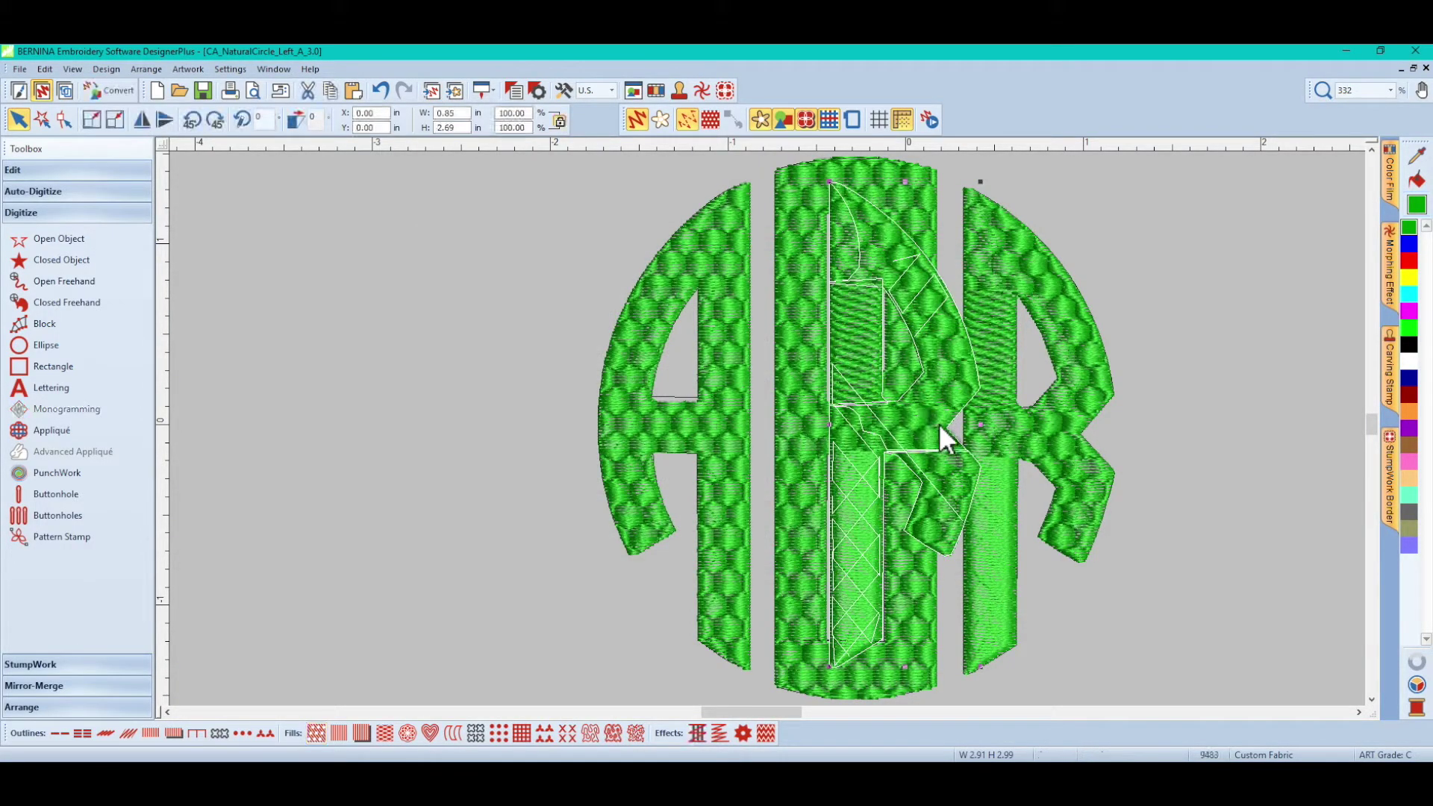
{"action": "left_click", "coordinate": [1248, 426]}
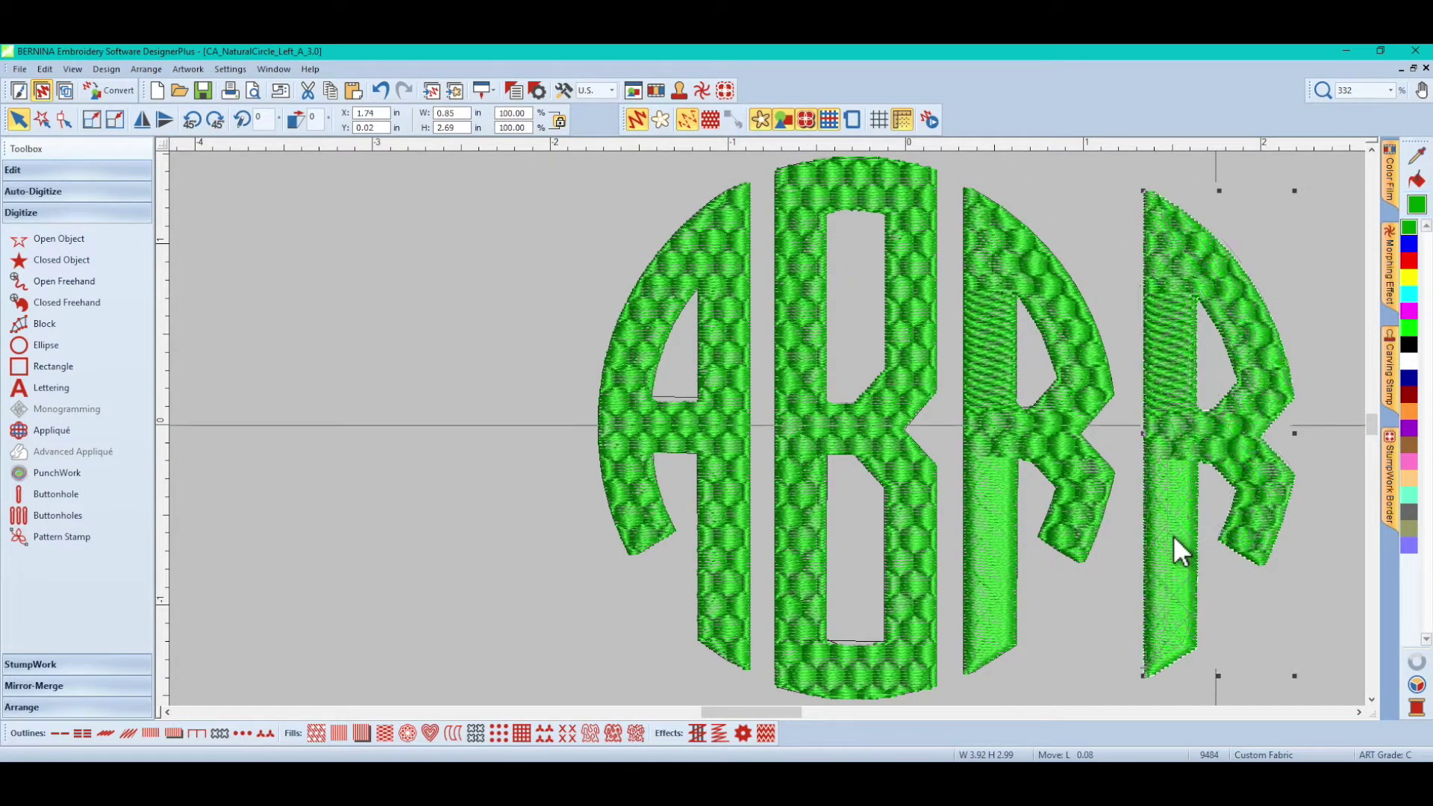
{"action": "left_click_drag", "start_coordinate": [1152, 518], "coordinate": [1150, 517]}
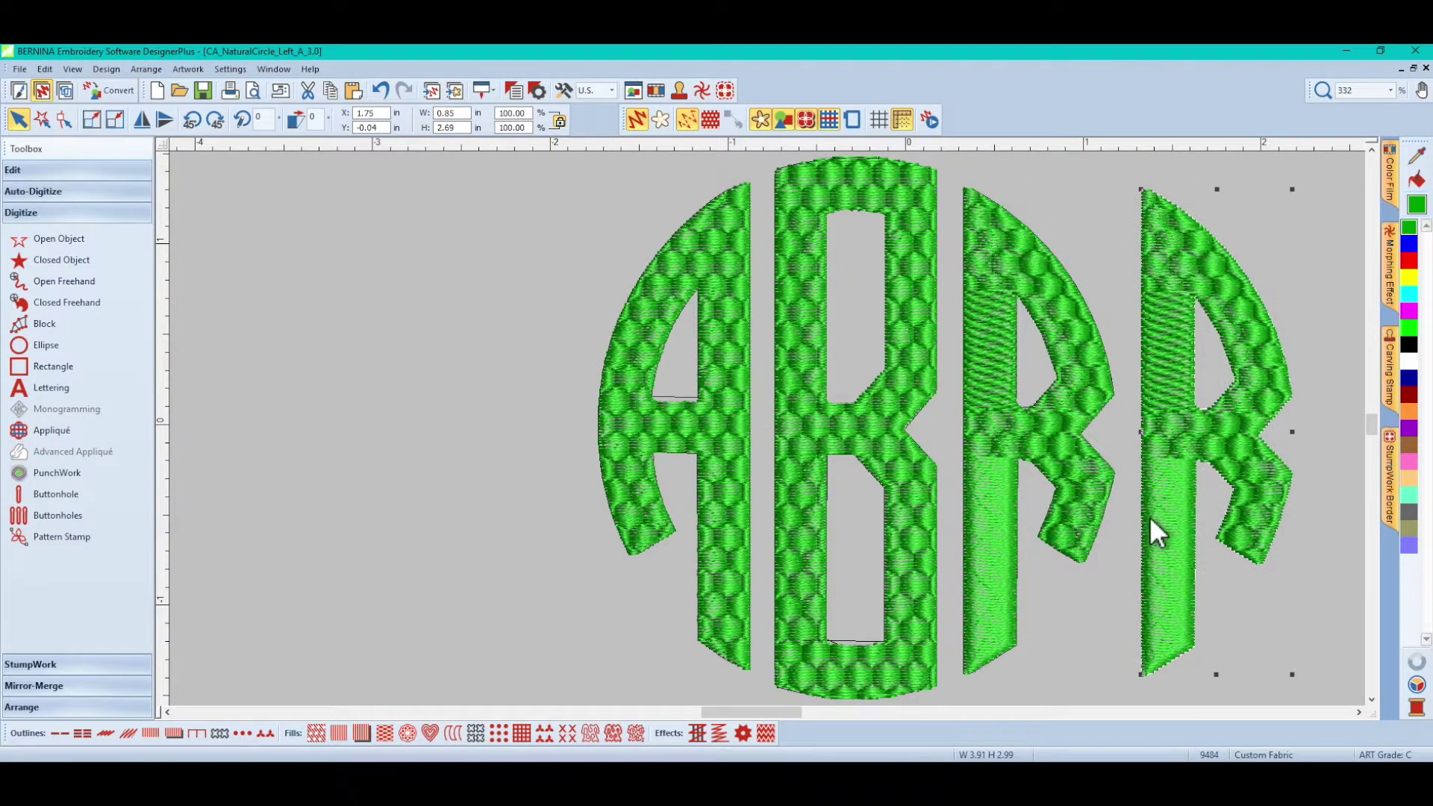
Close the letter-A design without saving and start a new blank design
{"action": "left_click", "coordinate": [1425, 68]}
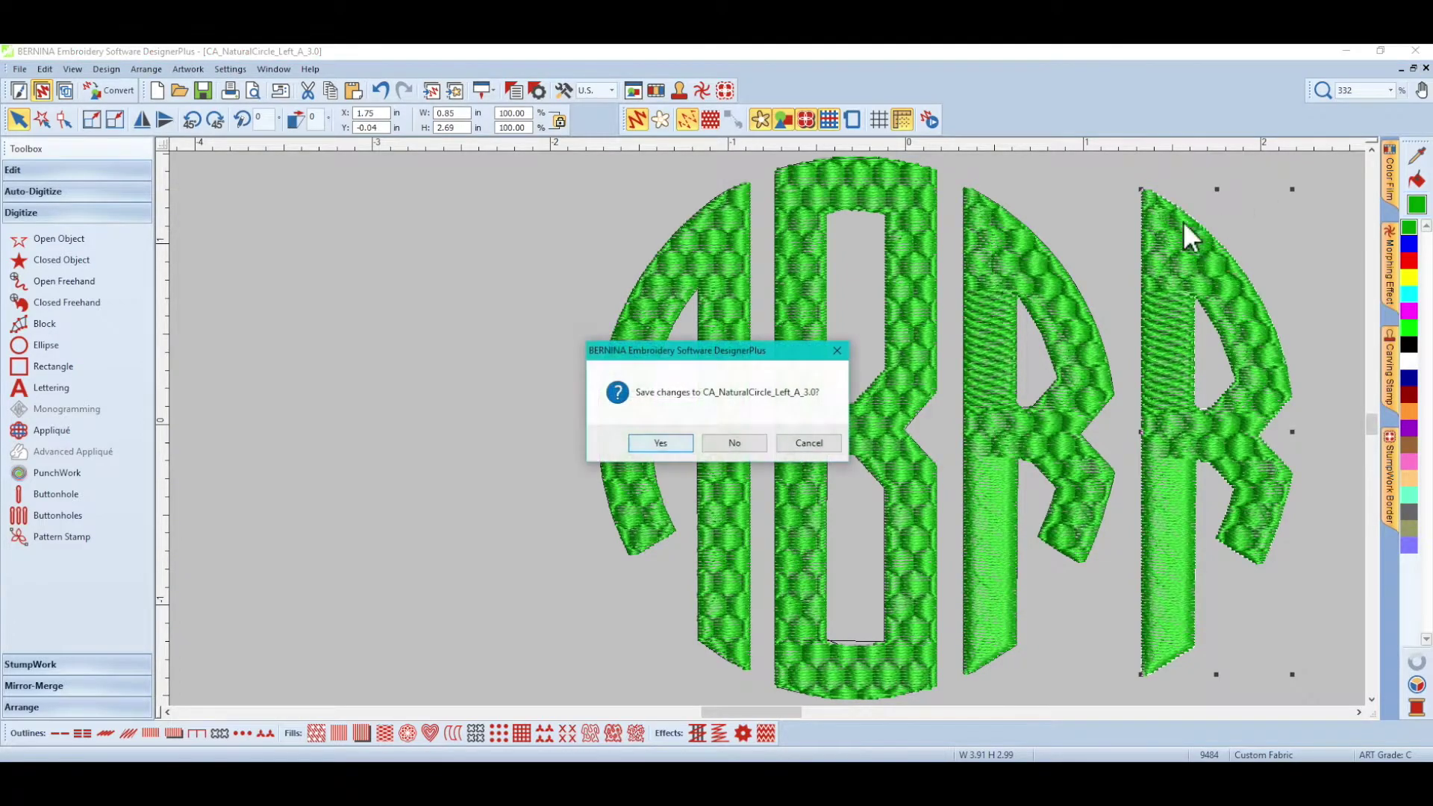
{"action": "left_click", "coordinate": [734, 443]}
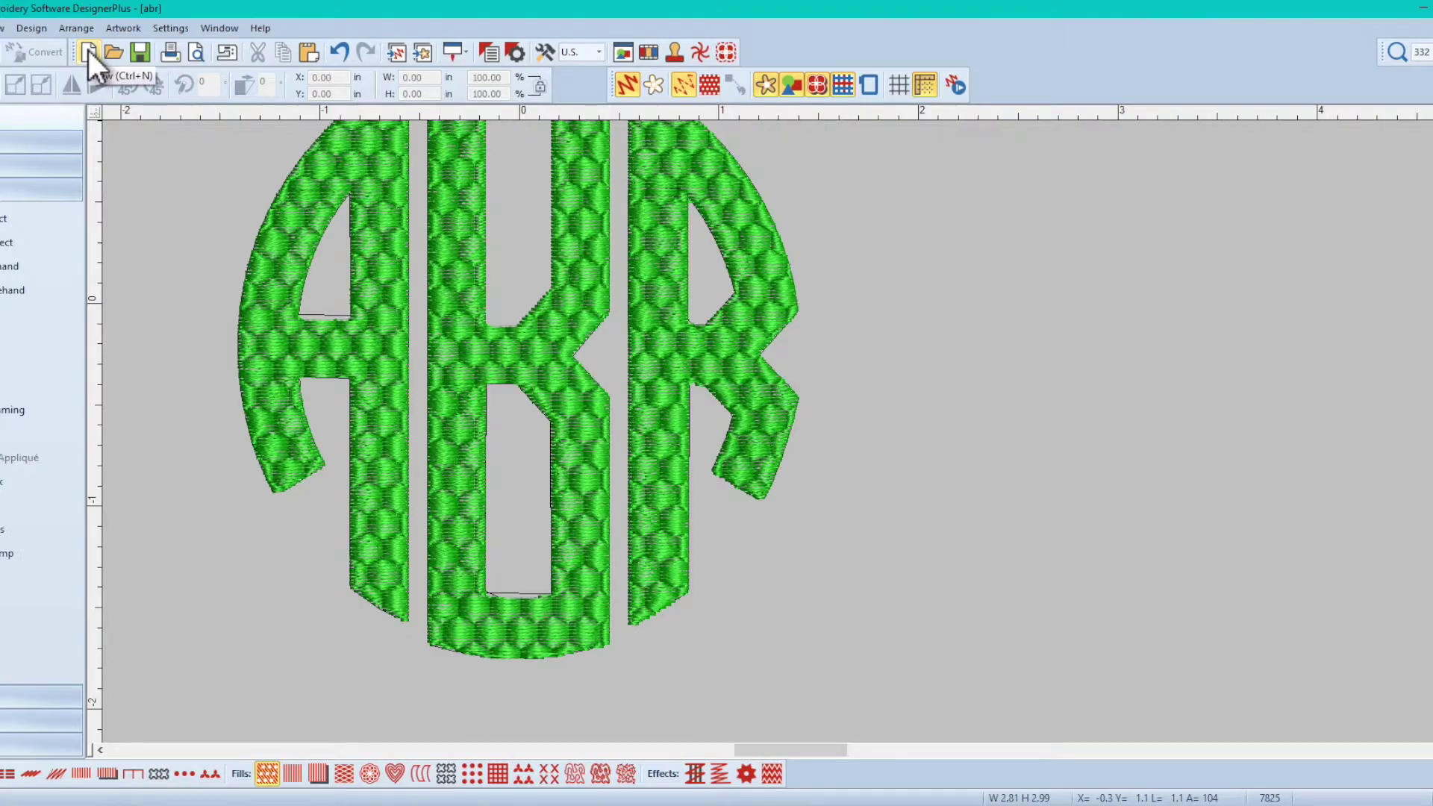
{"action": "left_click", "coordinate": [88, 51]}
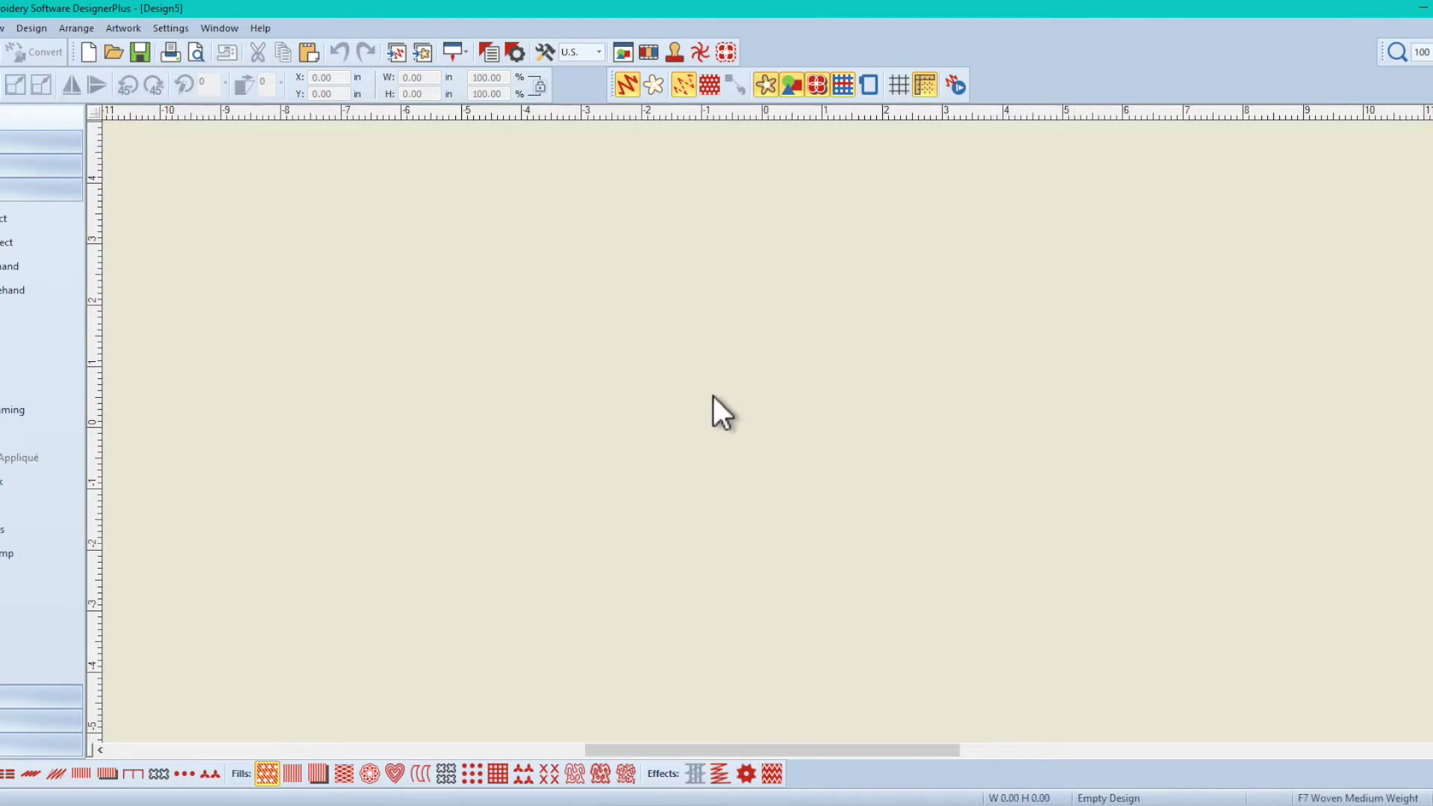
Keep F7 Woven Medium Weight fabric but turn off Apply fabric for the design
{"action": "left_click", "coordinate": [32, 28]}
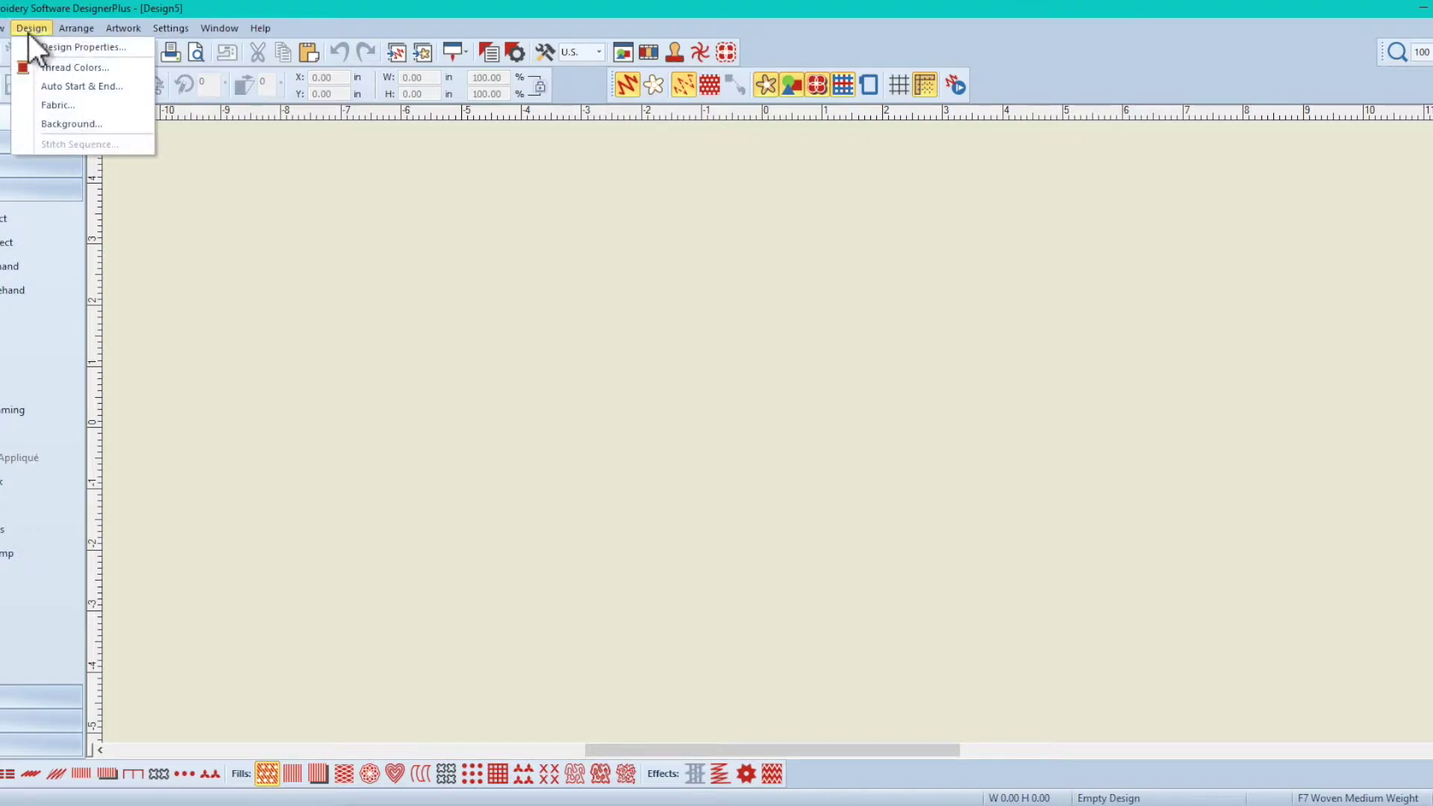
{"action": "left_click", "coordinate": [42, 105]}
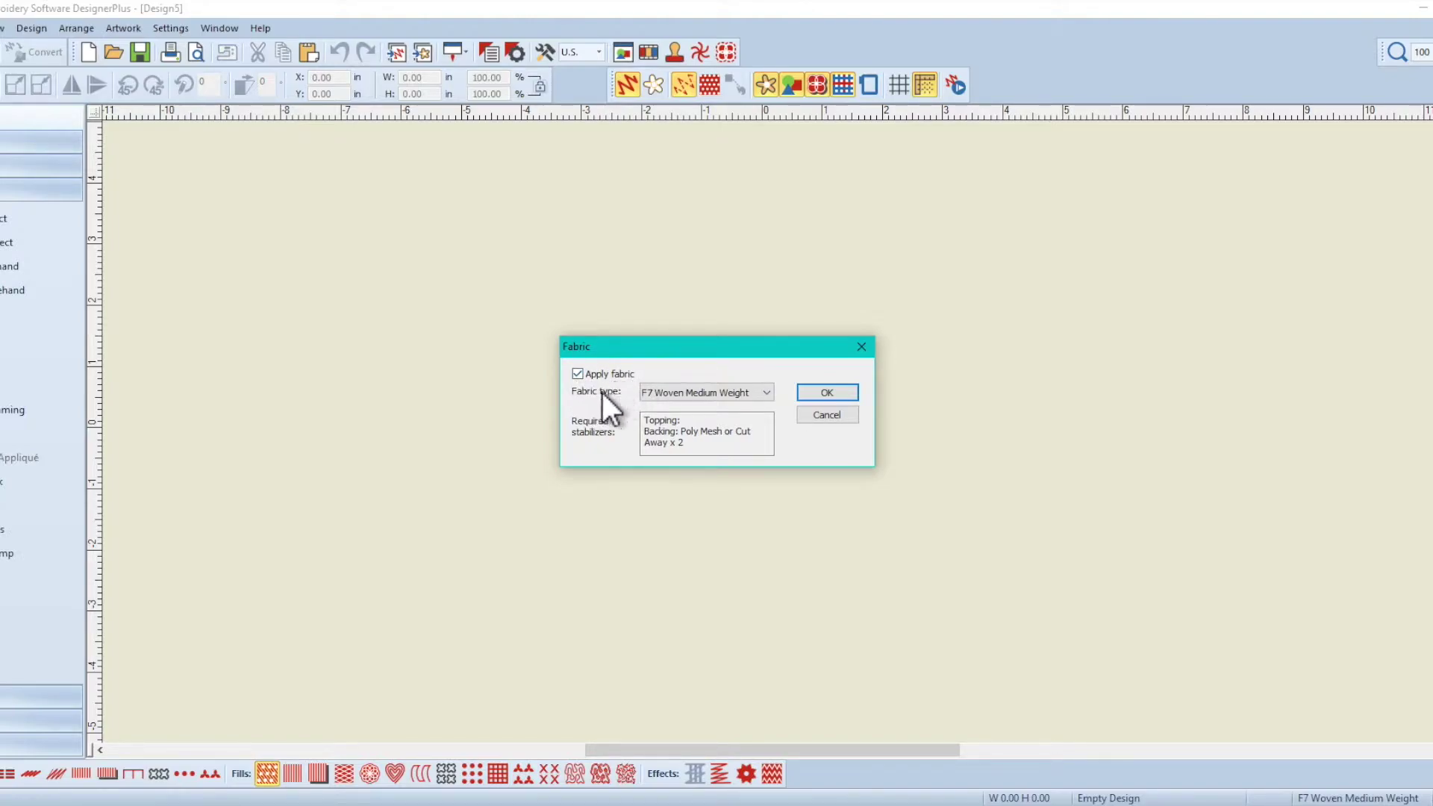
{"action": "left_click", "coordinate": [745, 393]}
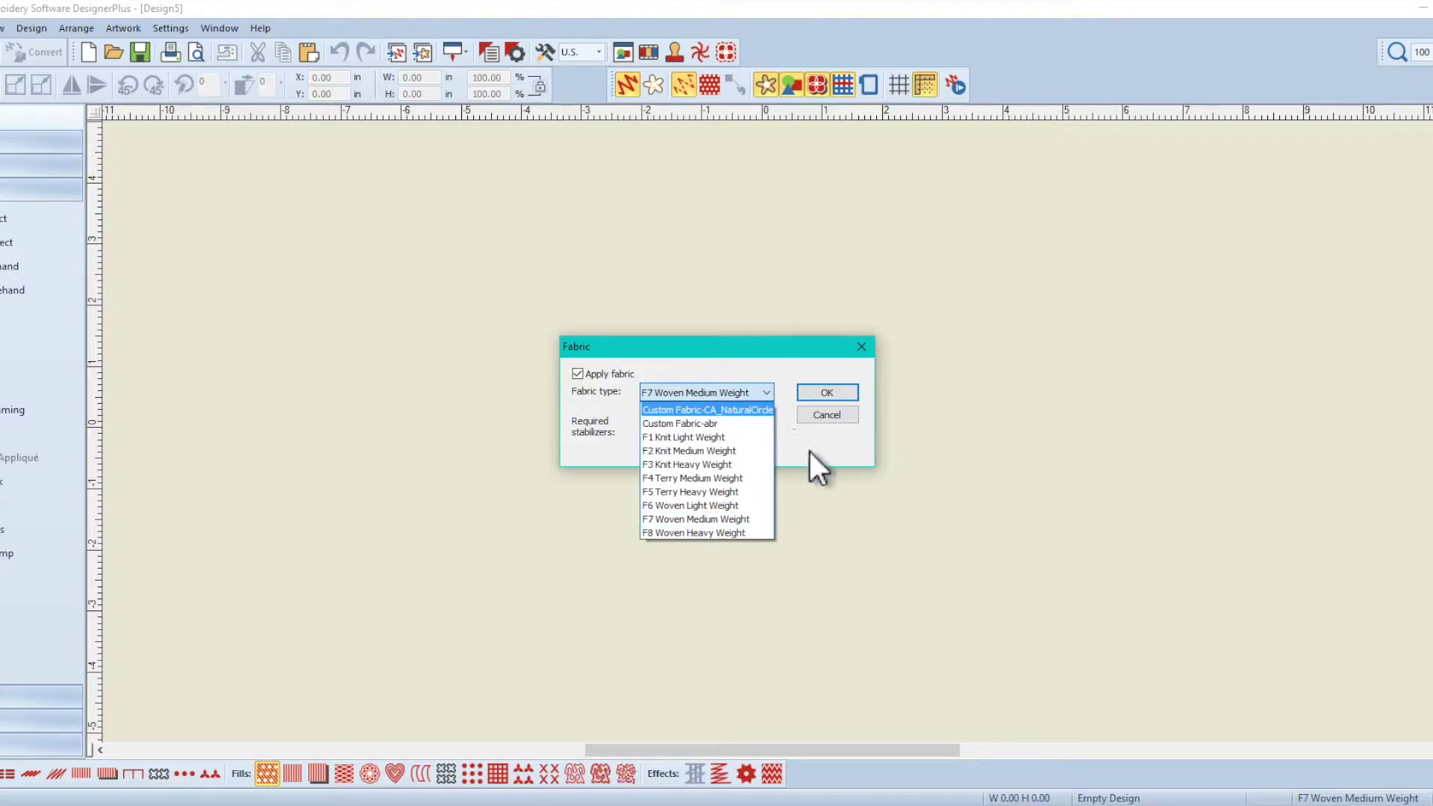
{"action": "left_click", "coordinate": [830, 442]}
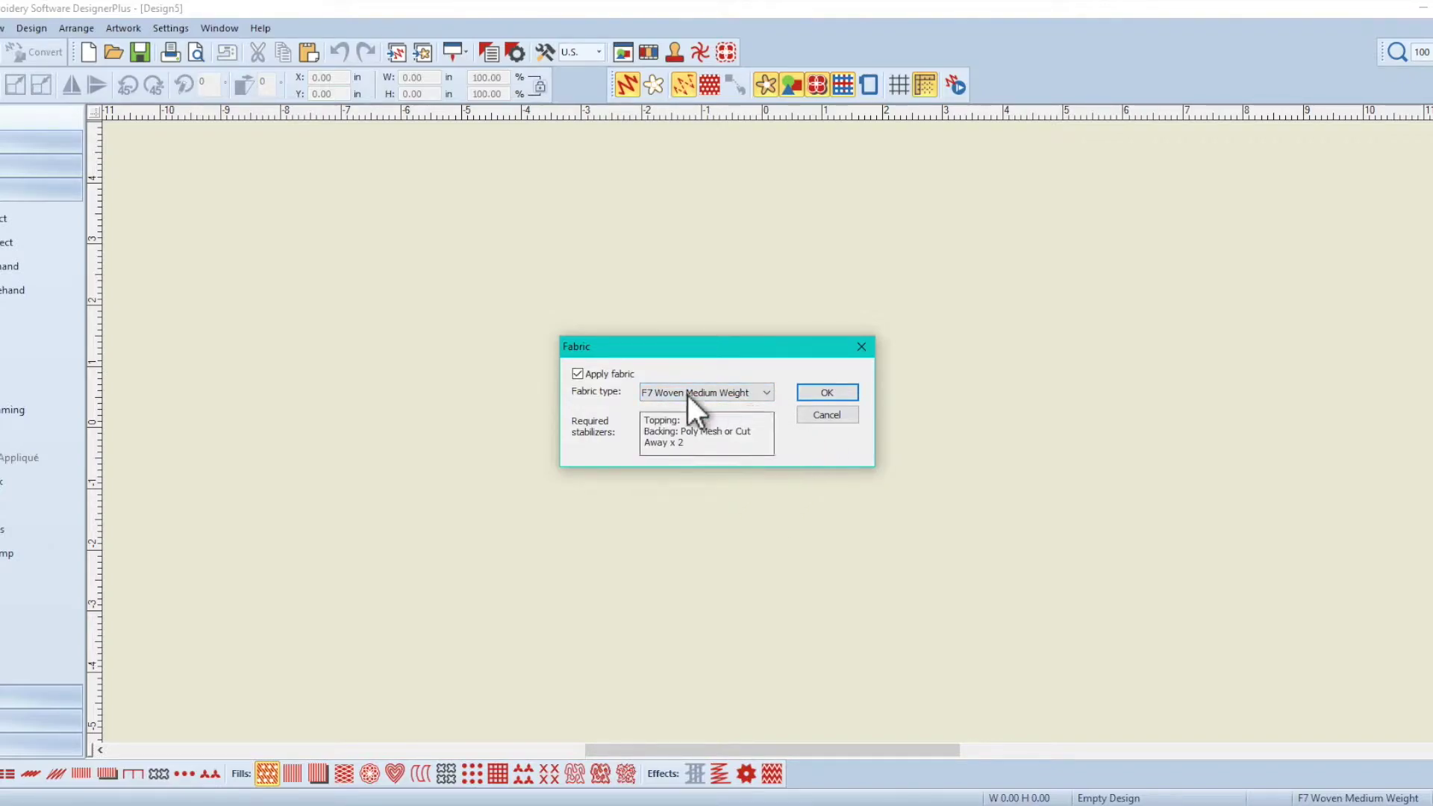
{"action": "left_click", "coordinate": [577, 373]}
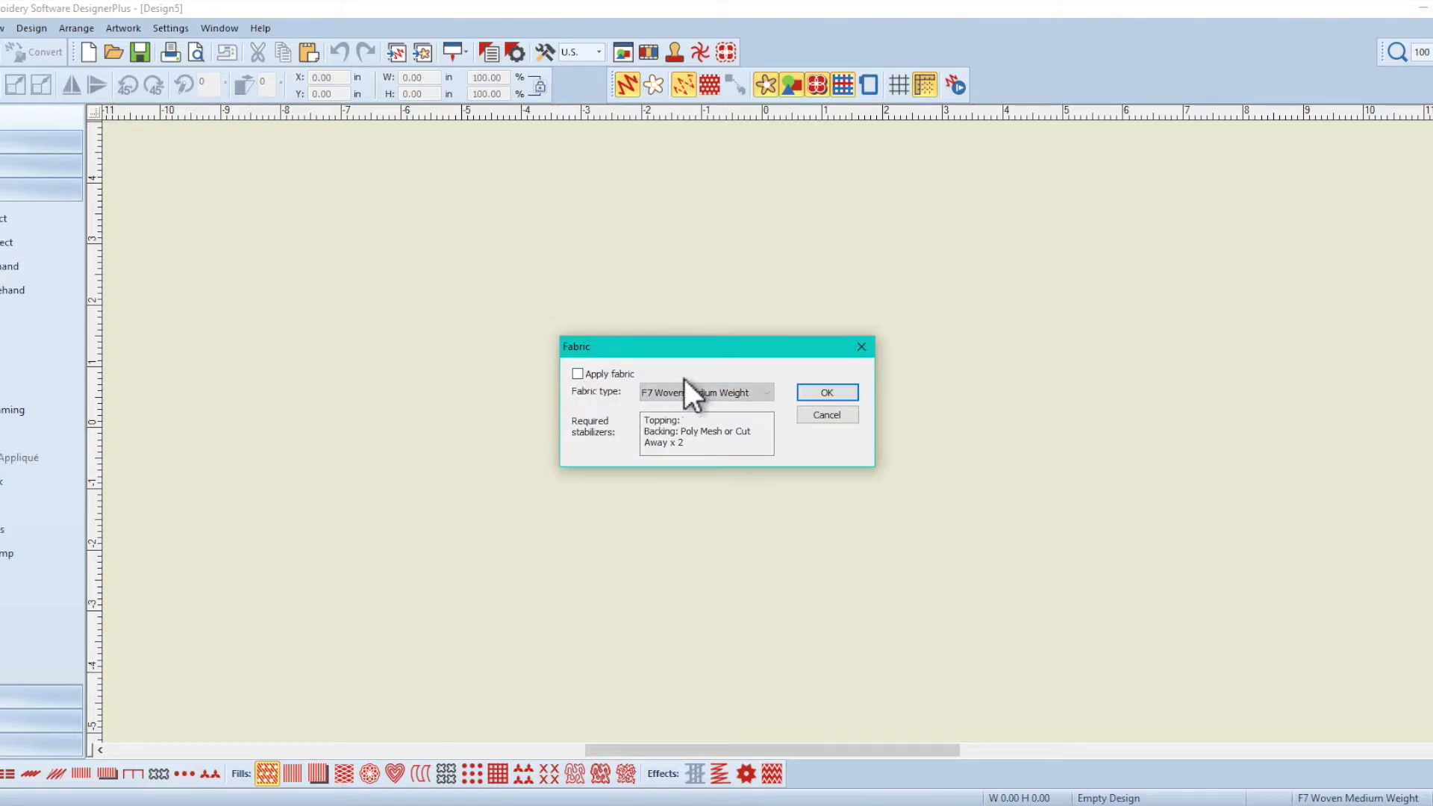
{"action": "left_click", "coordinate": [826, 393]}
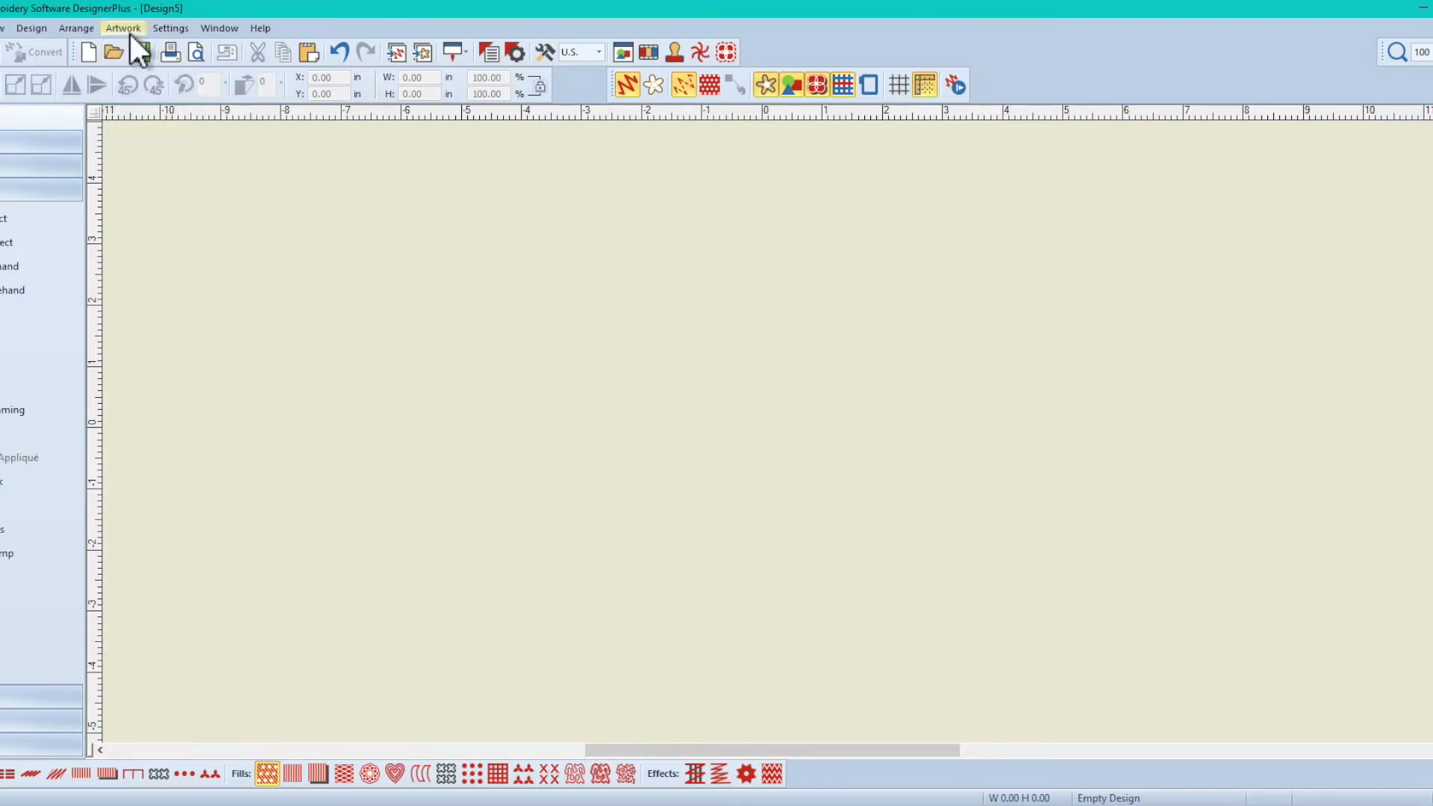
Insert the CA_NaturalCircle_Left_A_3.0 honeycomb letter into Design5
{"action": "left_click", "coordinate": [397, 53]}
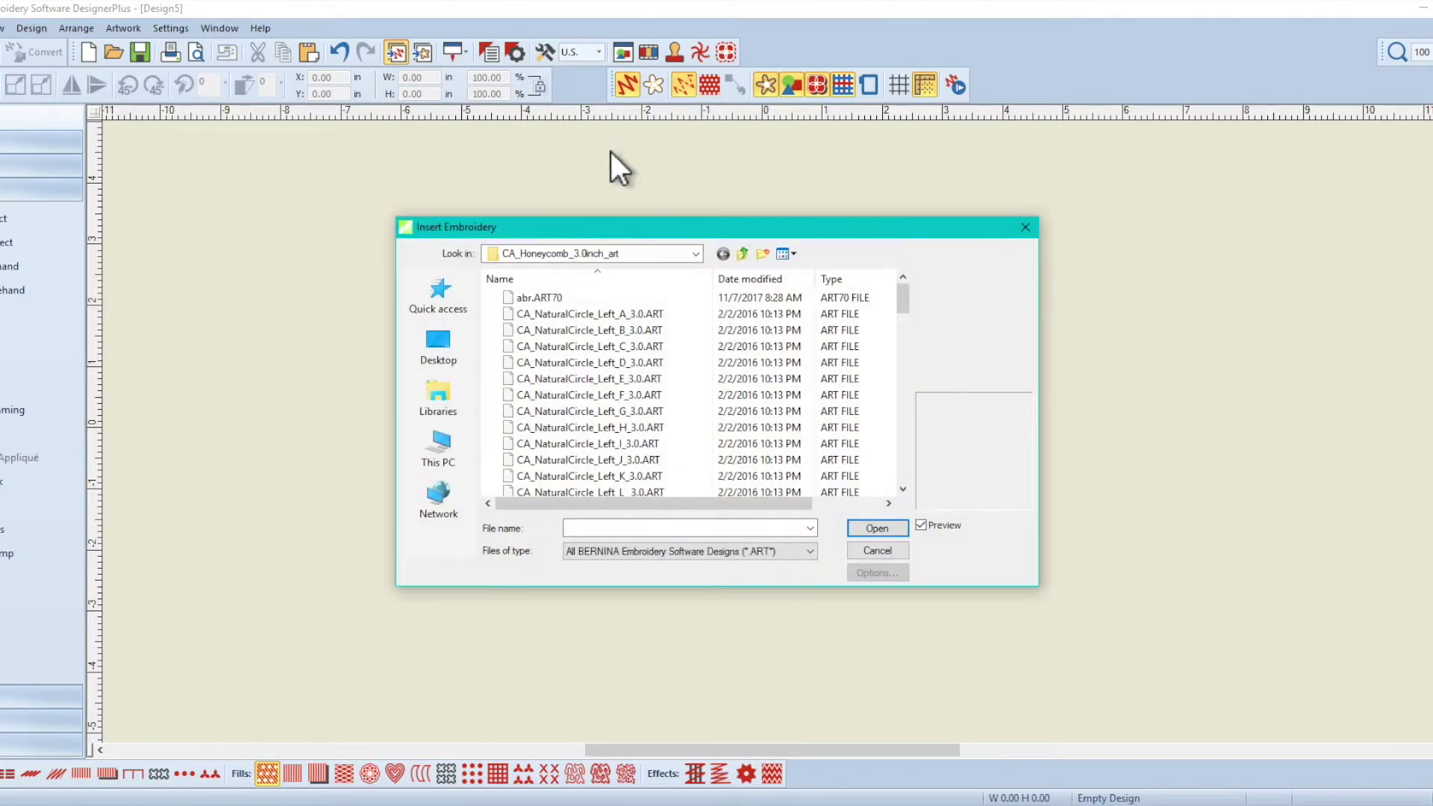
{"action": "left_click", "coordinate": [640, 315]}
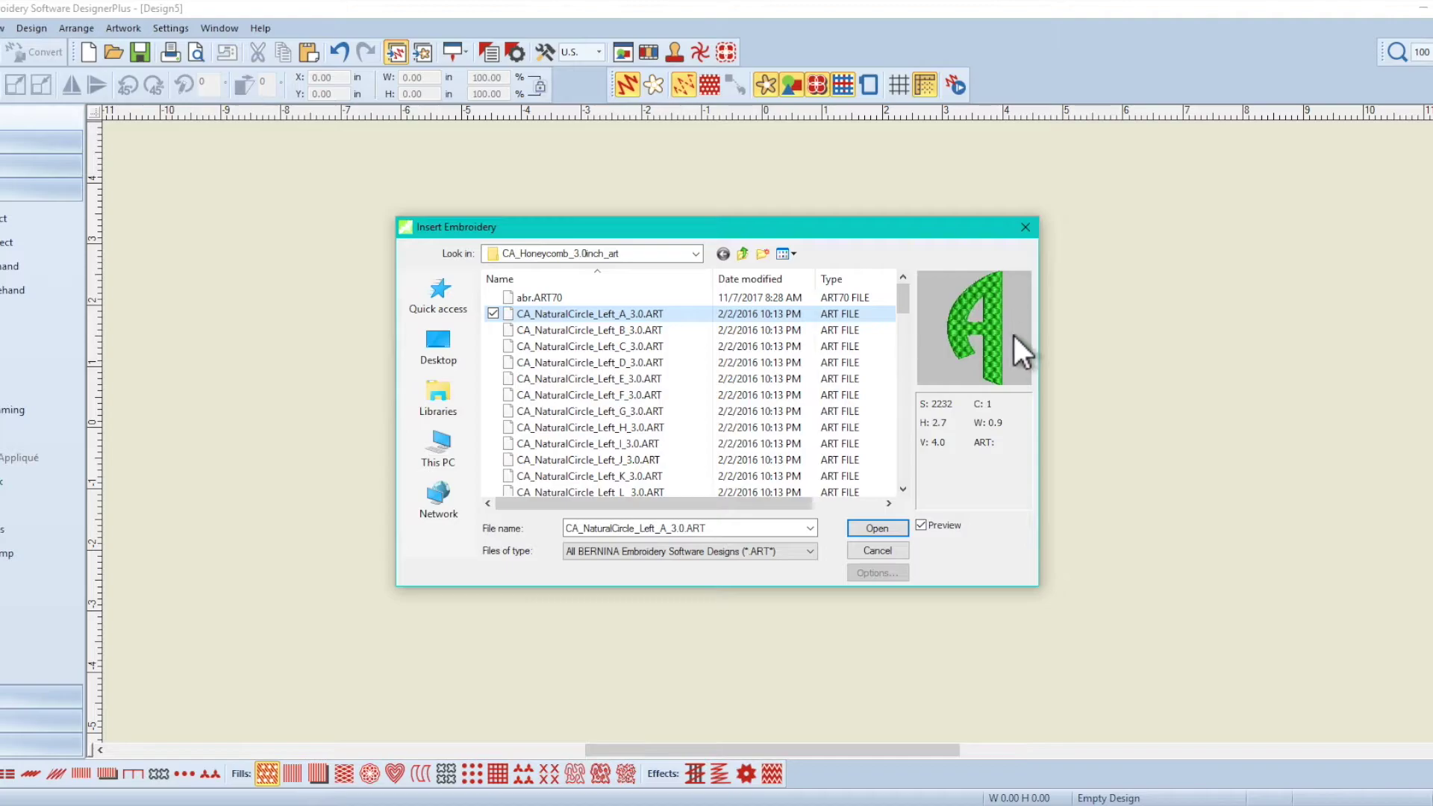
{"action": "left_click", "coordinate": [877, 528]}
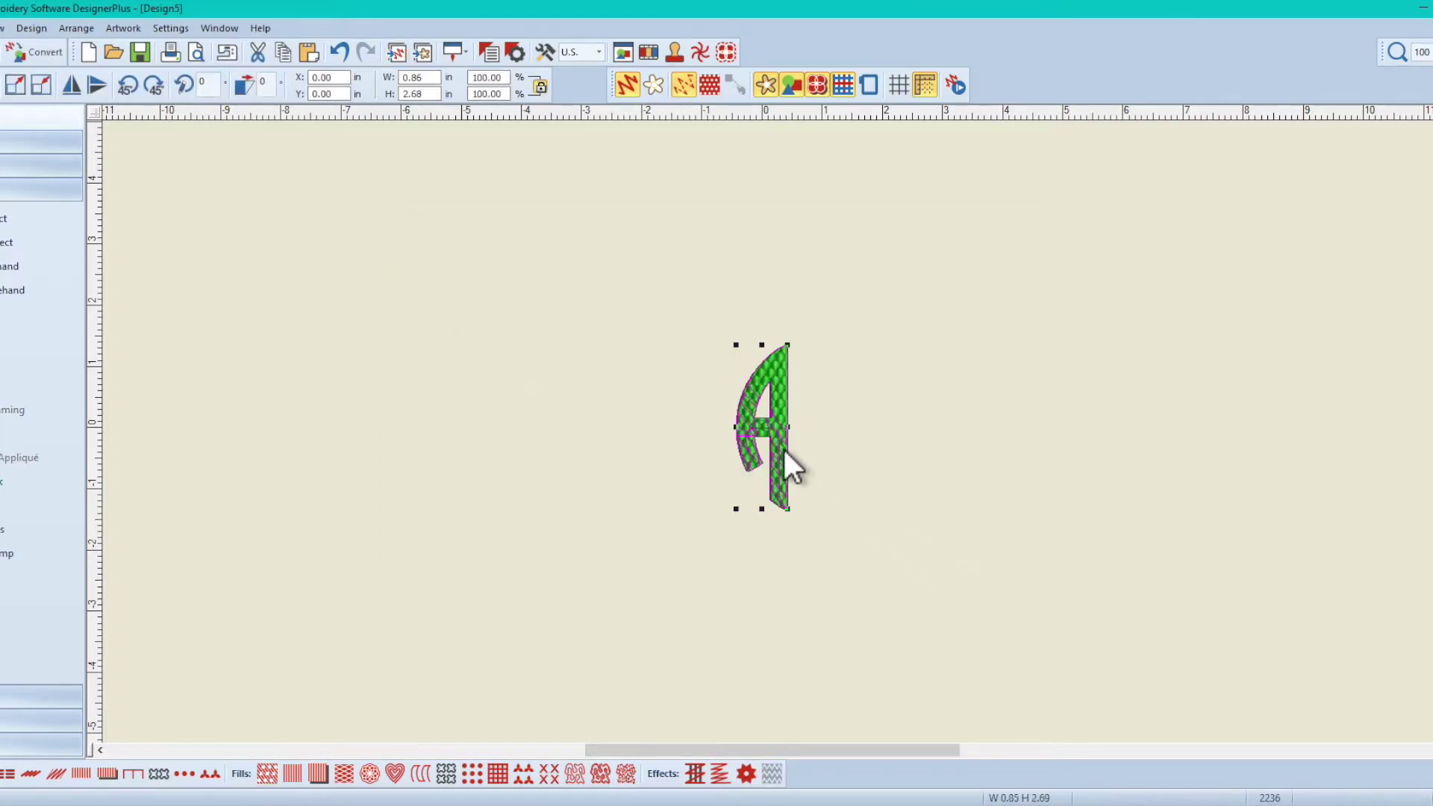
Fit the view to the inserted A and move the left A toward the left
{"action": "key", "text": "ctrl+0"}
{"action": "left_click", "coordinate": [1060, 530]}
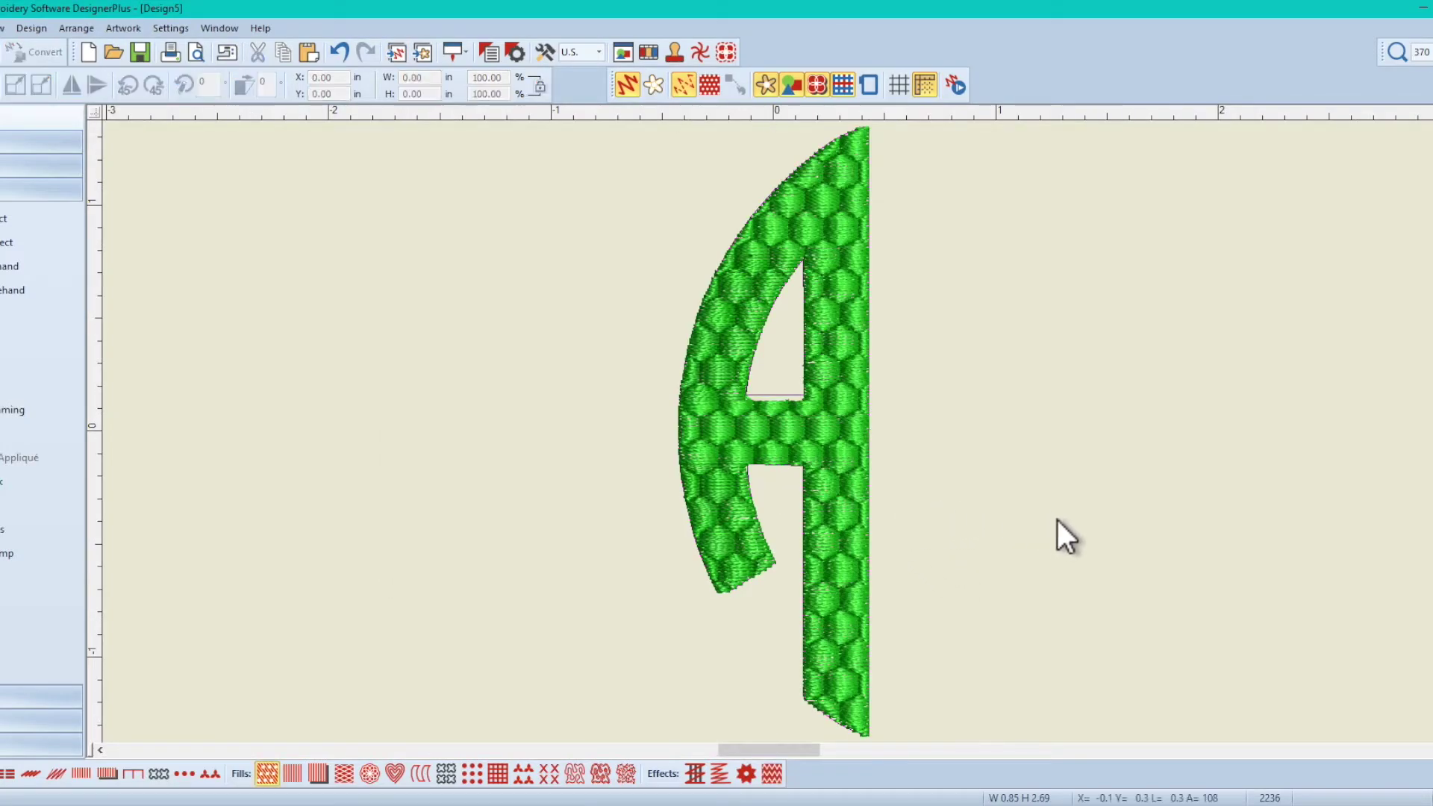
{"action": "key", "text": "ctrl+minus"}
{"action": "left_click_drag", "start_coordinate": [788, 418], "coordinate": [540, 408]}
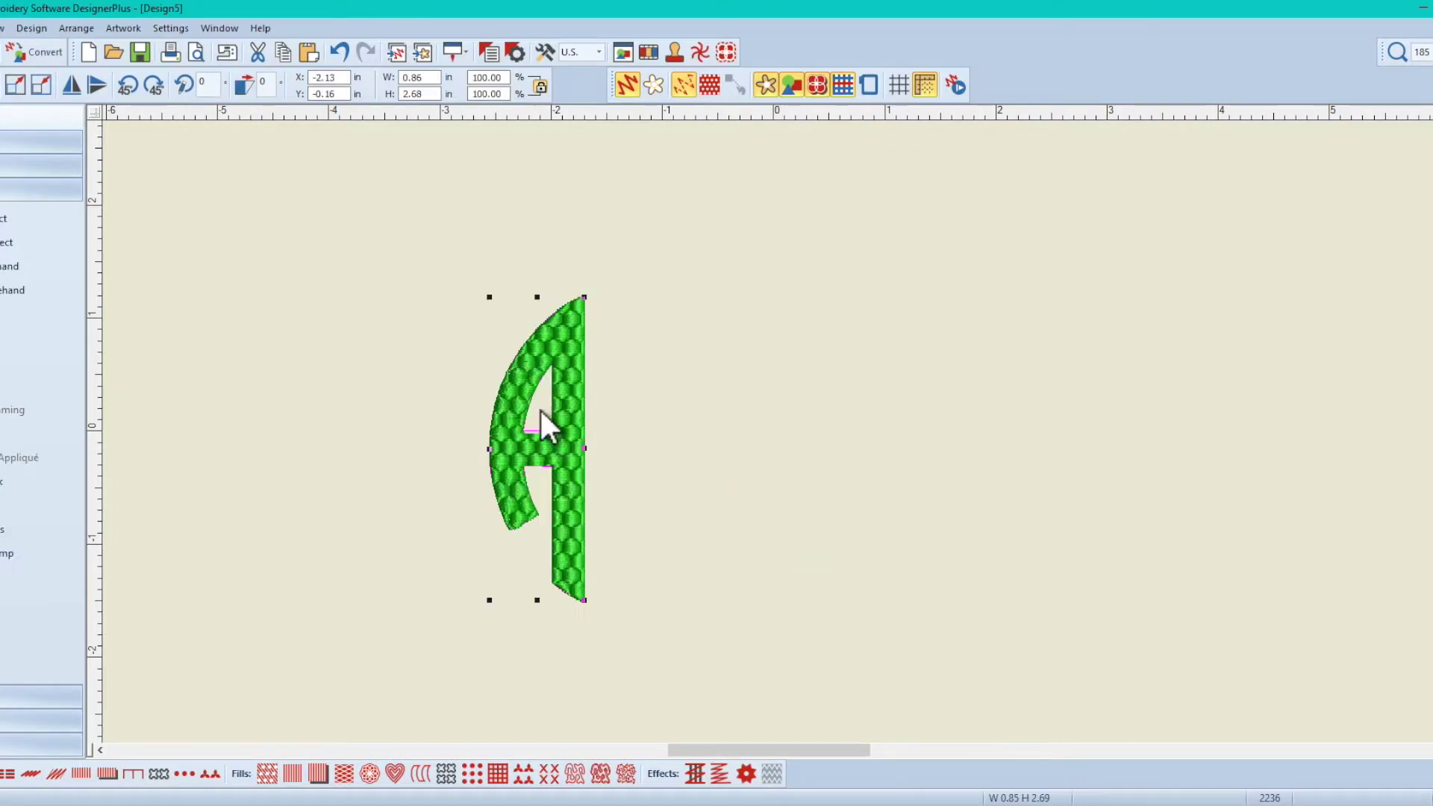
Insert the middle A letter design and place it against the left A
{"action": "left_click", "coordinate": [394, 51]}
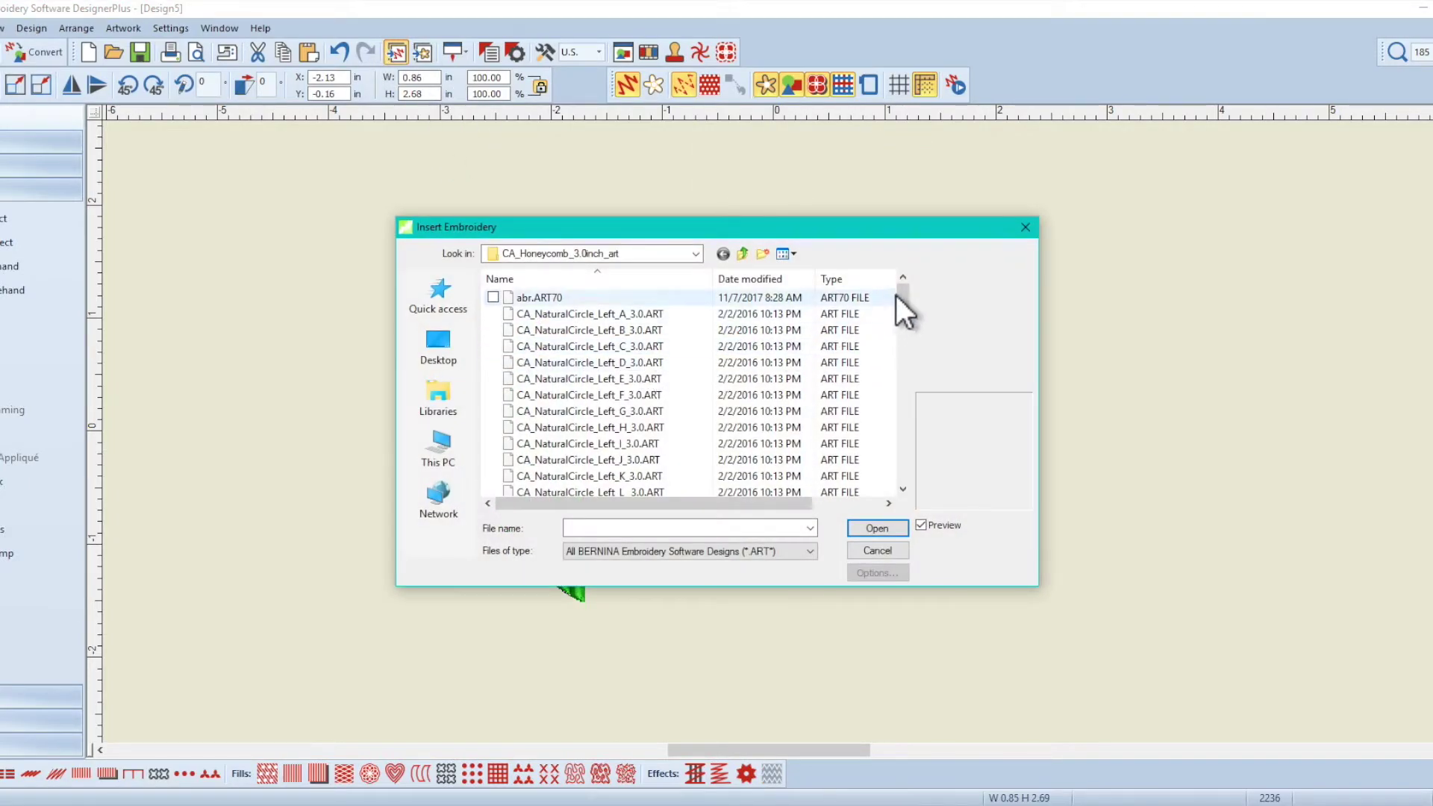
{"action": "left_click_drag", "start_coordinate": [901, 295], "coordinate": [907, 353]}
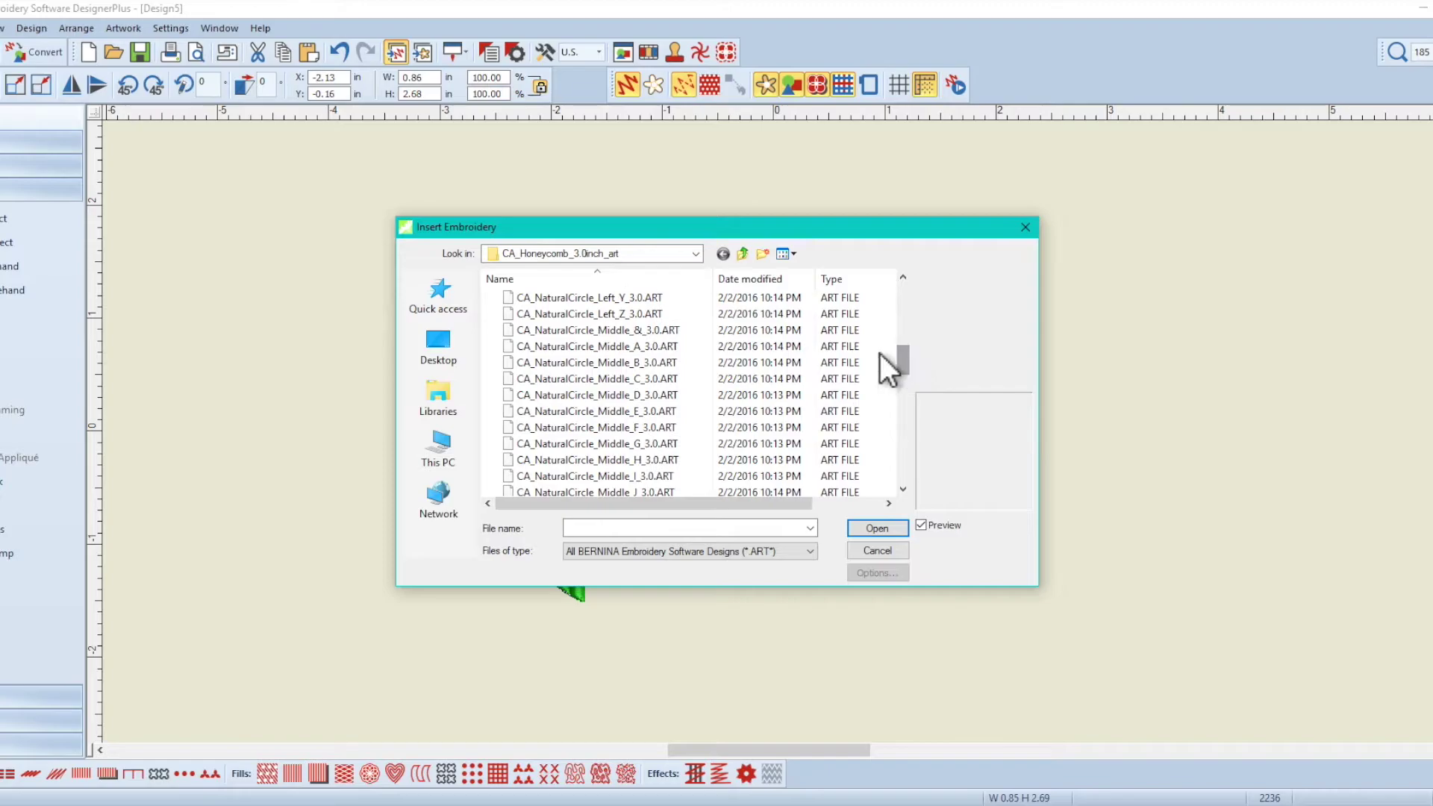
{"action": "left_click", "coordinate": [660, 348]}
{"action": "double_click", "coordinate": [660, 348]}
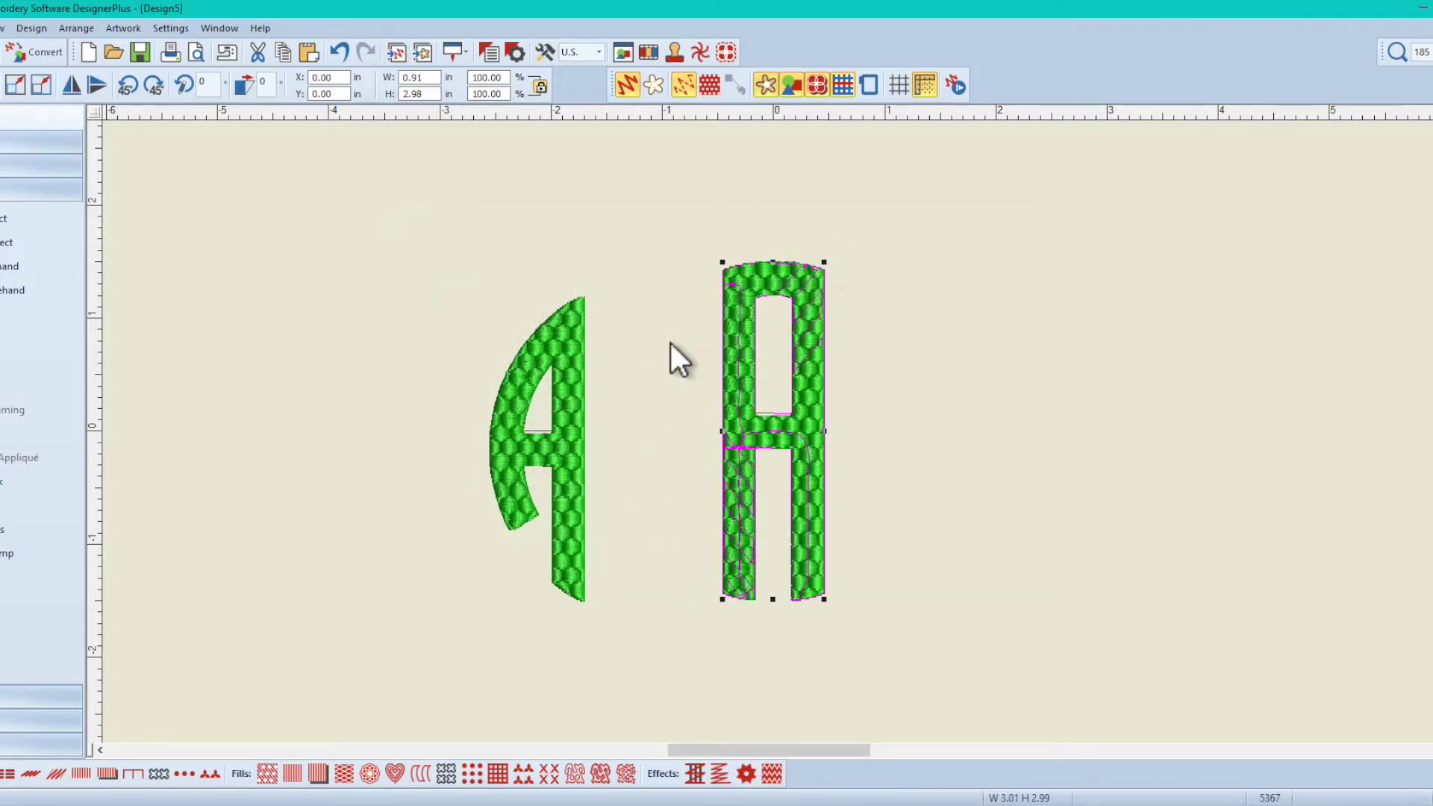
{"action": "left_click_drag", "start_coordinate": [754, 401], "coordinate": [640, 417]}
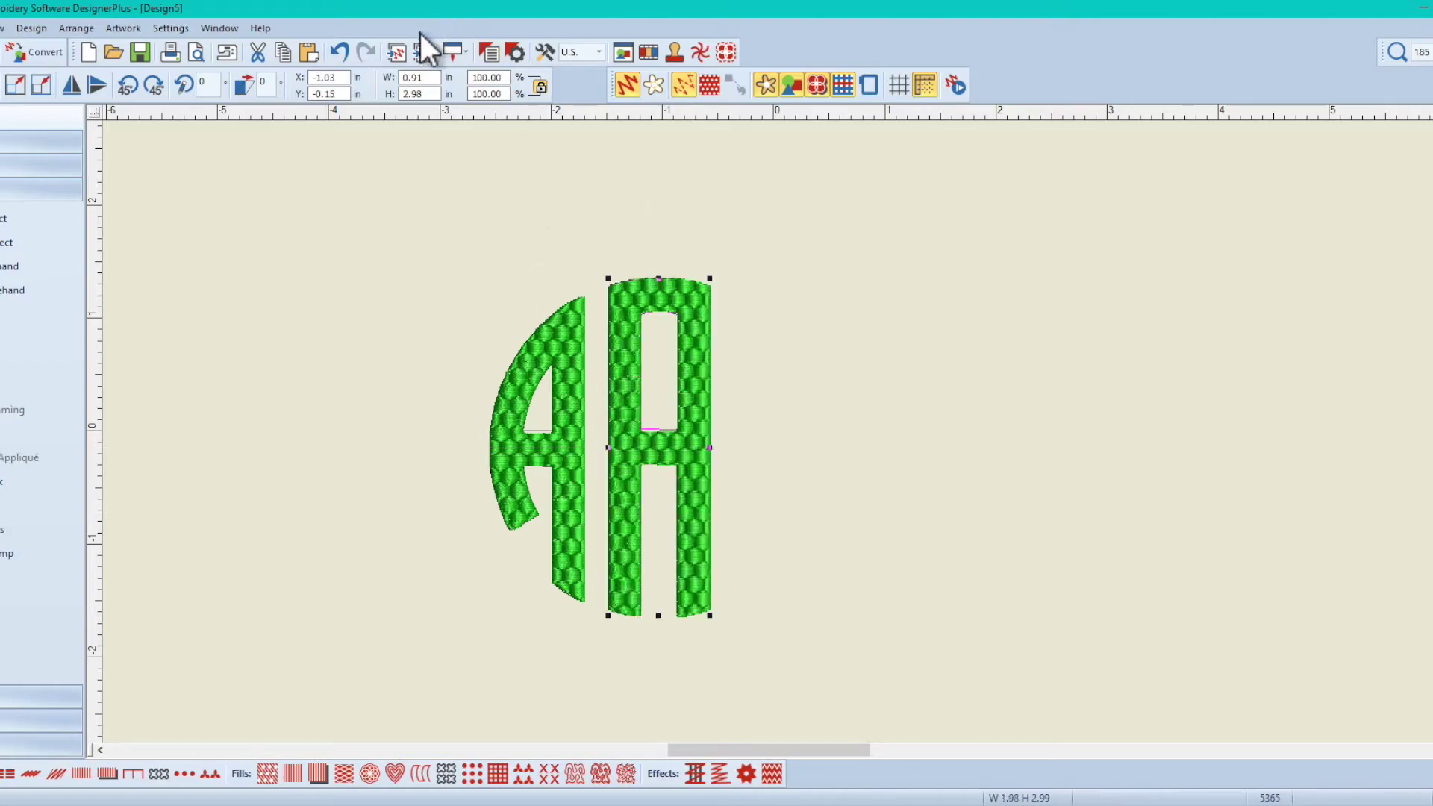
Insert the middle B letter and move it into the middle spot beside the left A
{"action": "left_click", "coordinate": [396, 52]}
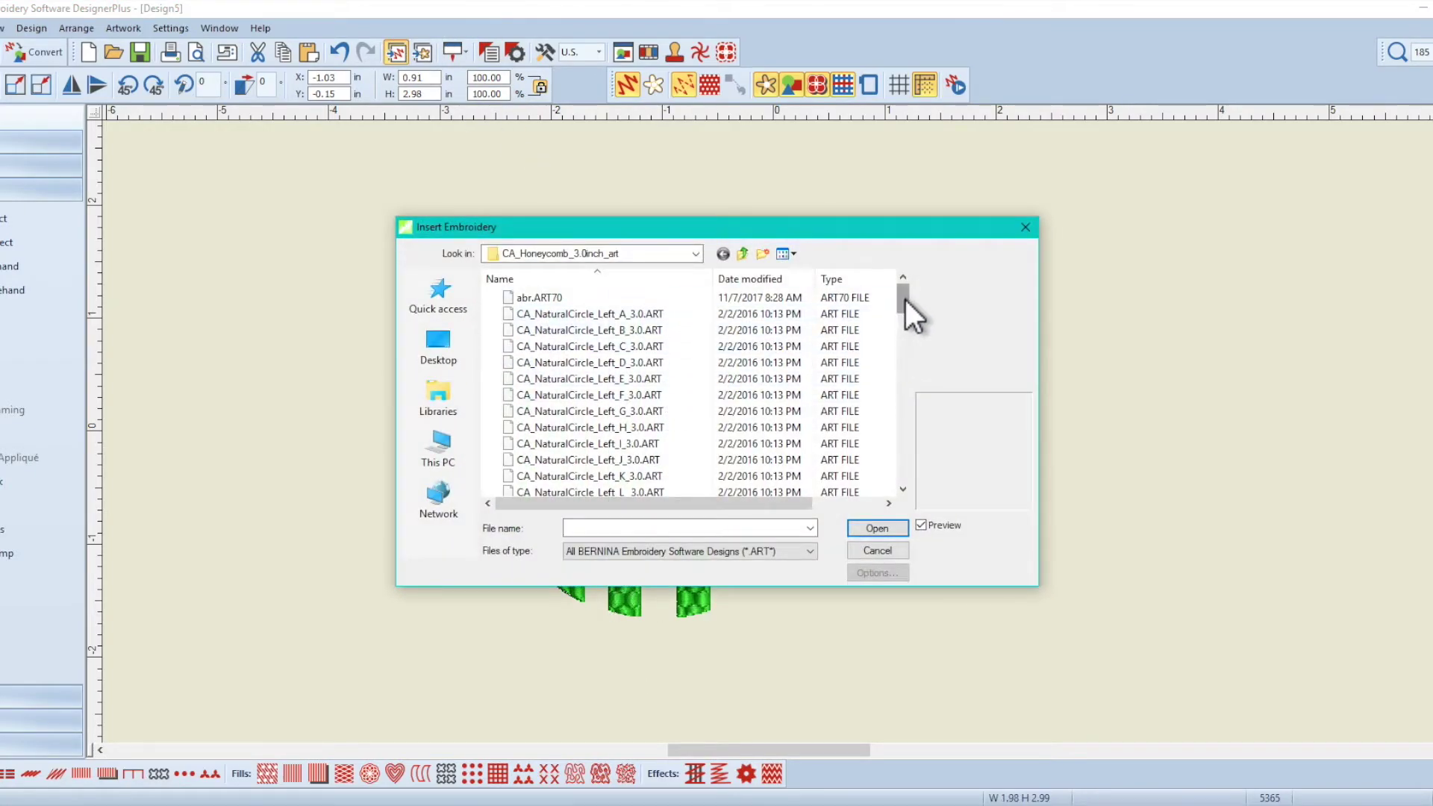
{"action": "left_click_drag", "start_coordinate": [905, 302], "coordinate": [899, 355]}
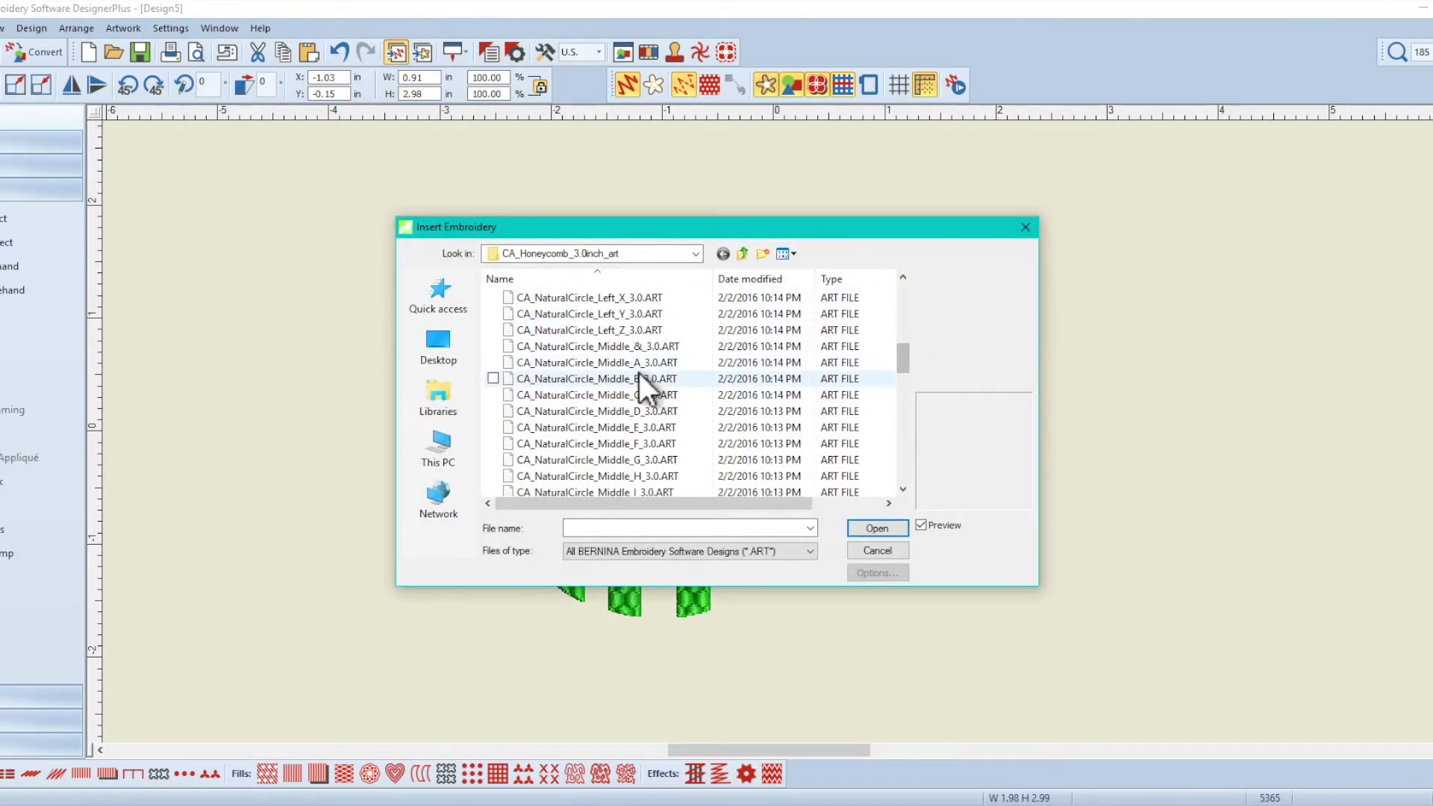
{"action": "double_click", "coordinate": [647, 379]}
{"action": "left_click", "coordinate": [698, 482]}
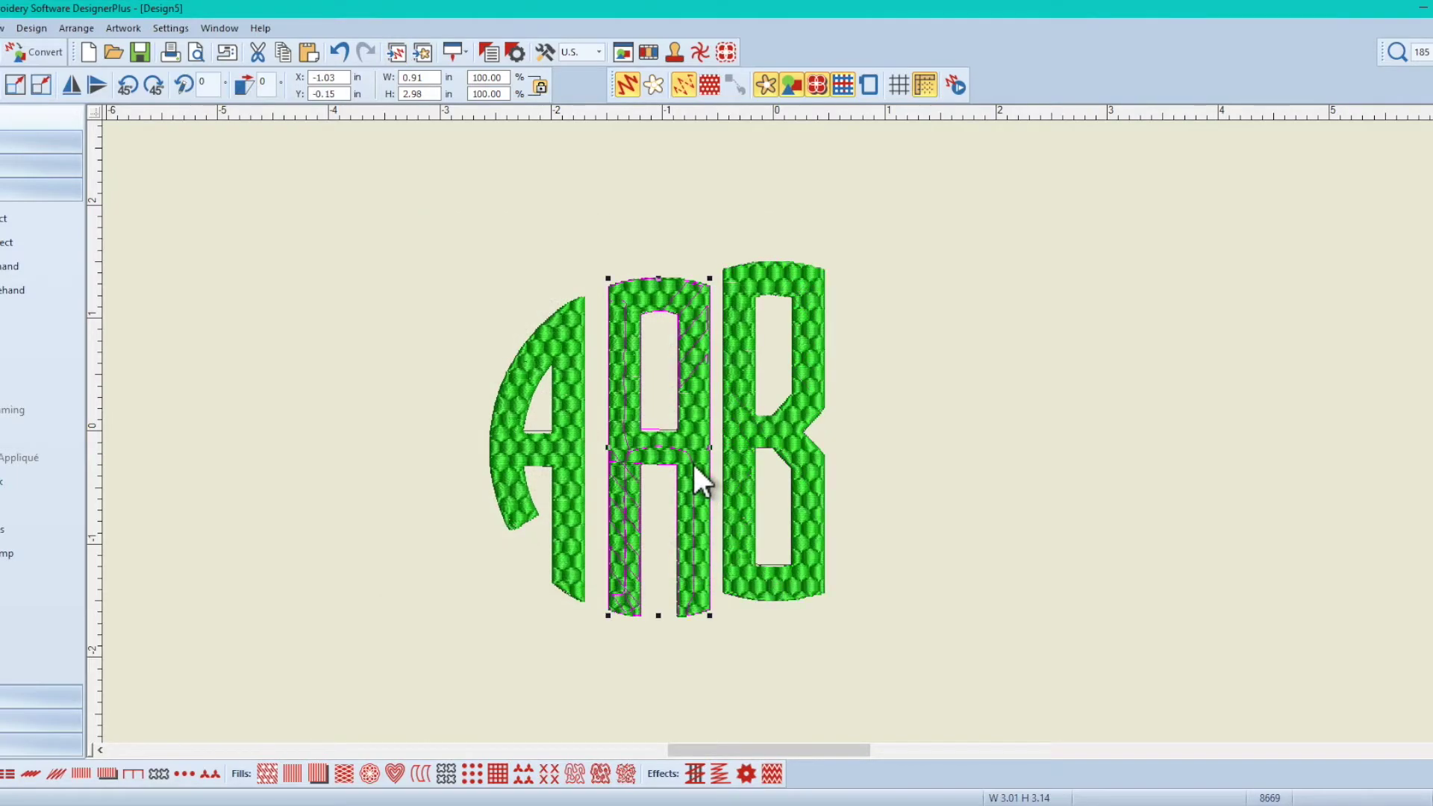
{"action": "left_click_drag", "start_coordinate": [769, 436], "coordinate": [620, 466]}
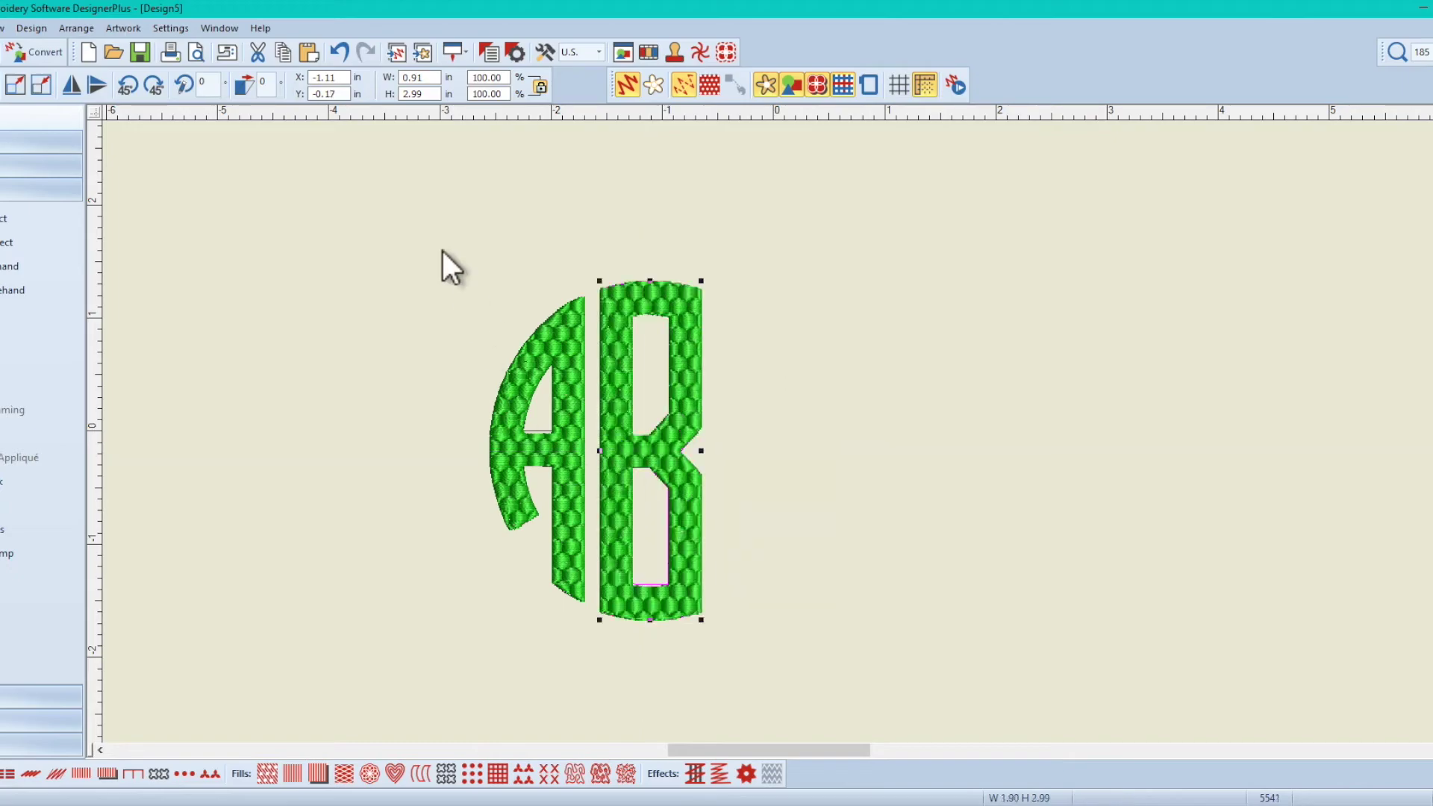
{"action": "left_click", "coordinate": [396, 53]}
Insert CA_NaturalCircle_Right_R_3.0 right of the B, fine-tune its spacing, then start a new design
{"action": "left_click_drag", "start_coordinate": [899, 299], "coordinate": [919, 454]}
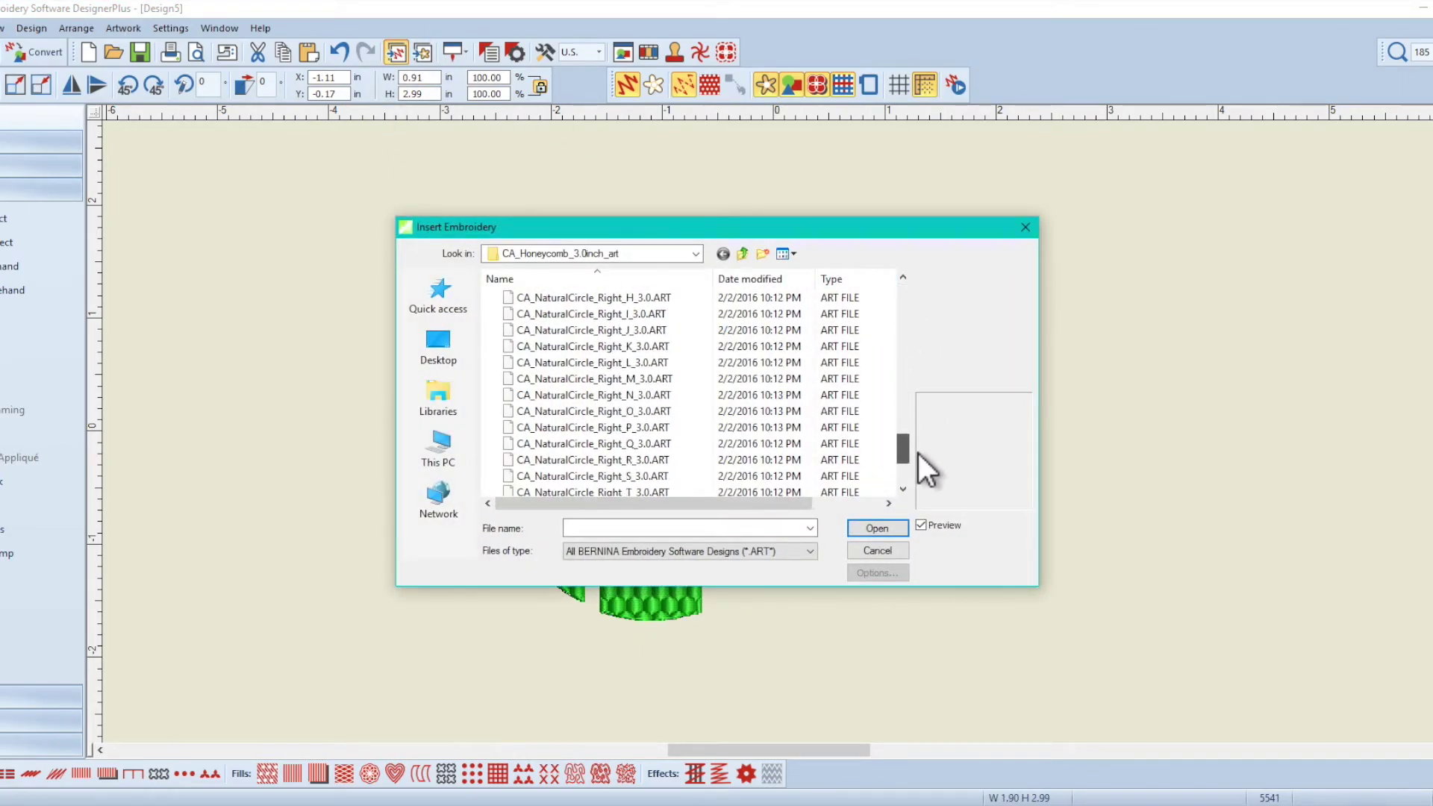
{"action": "double_click", "coordinate": [661, 461]}
{"action": "left_click_drag", "start_coordinate": [741, 468], "coordinate": [739, 498]}
{"action": "key", "text": "0"}
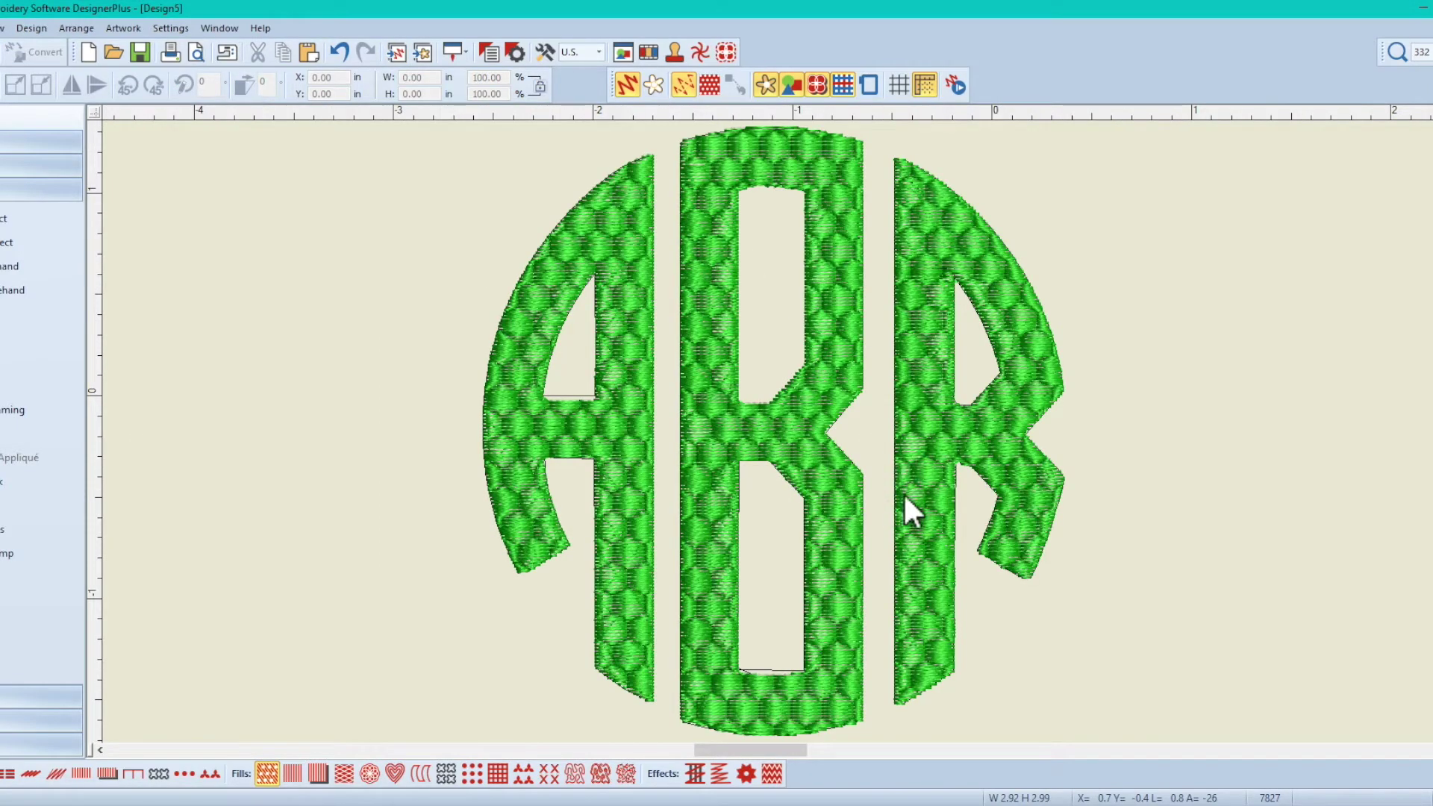
{"action": "left_click_drag", "start_coordinate": [915, 504], "coordinate": [908, 508]}
{"action": "left_click", "coordinate": [1143, 565]}
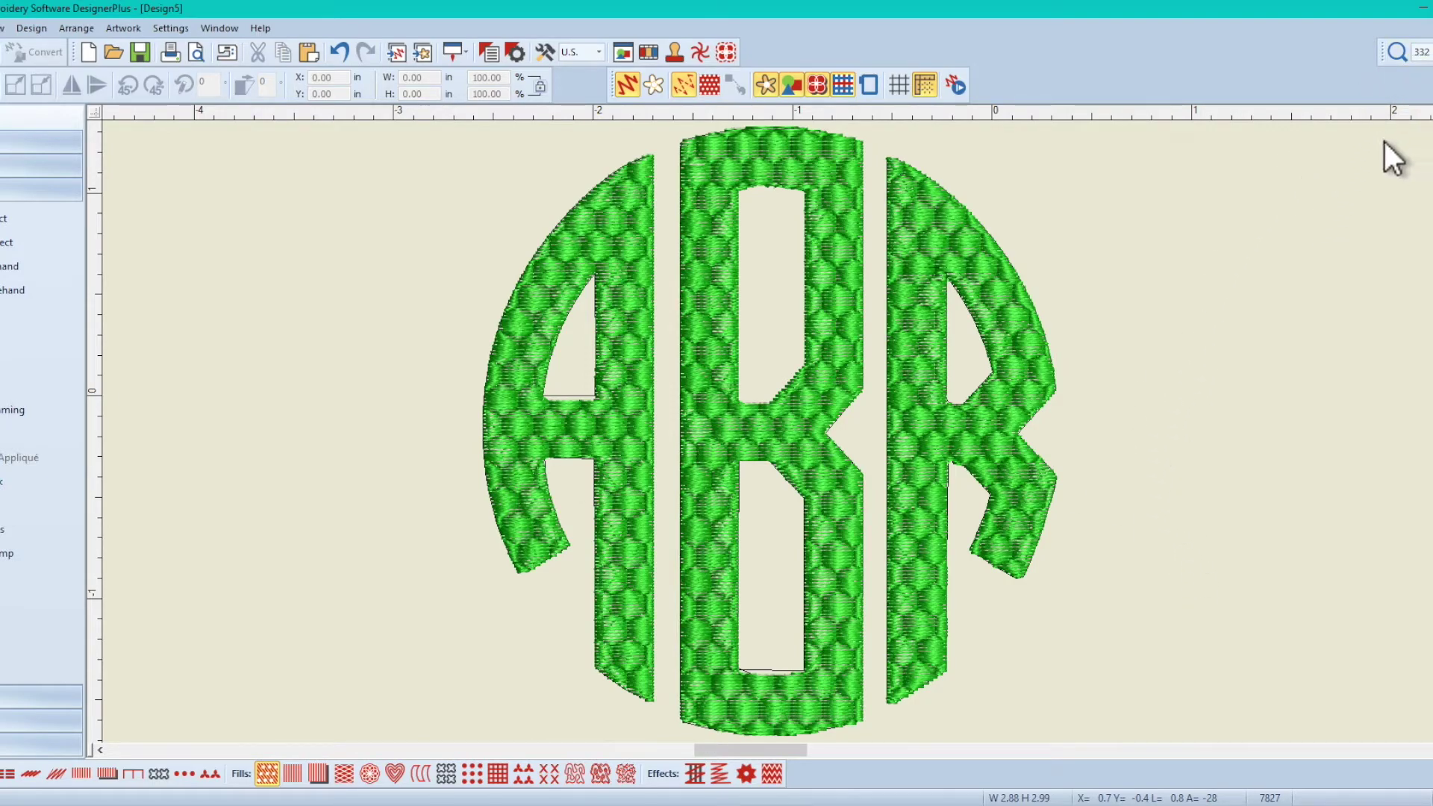
{"action": "left_click_drag", "start_coordinate": [1024, 463], "coordinate": [1027, 459]}
{"action": "left_click", "coordinate": [1195, 515]}
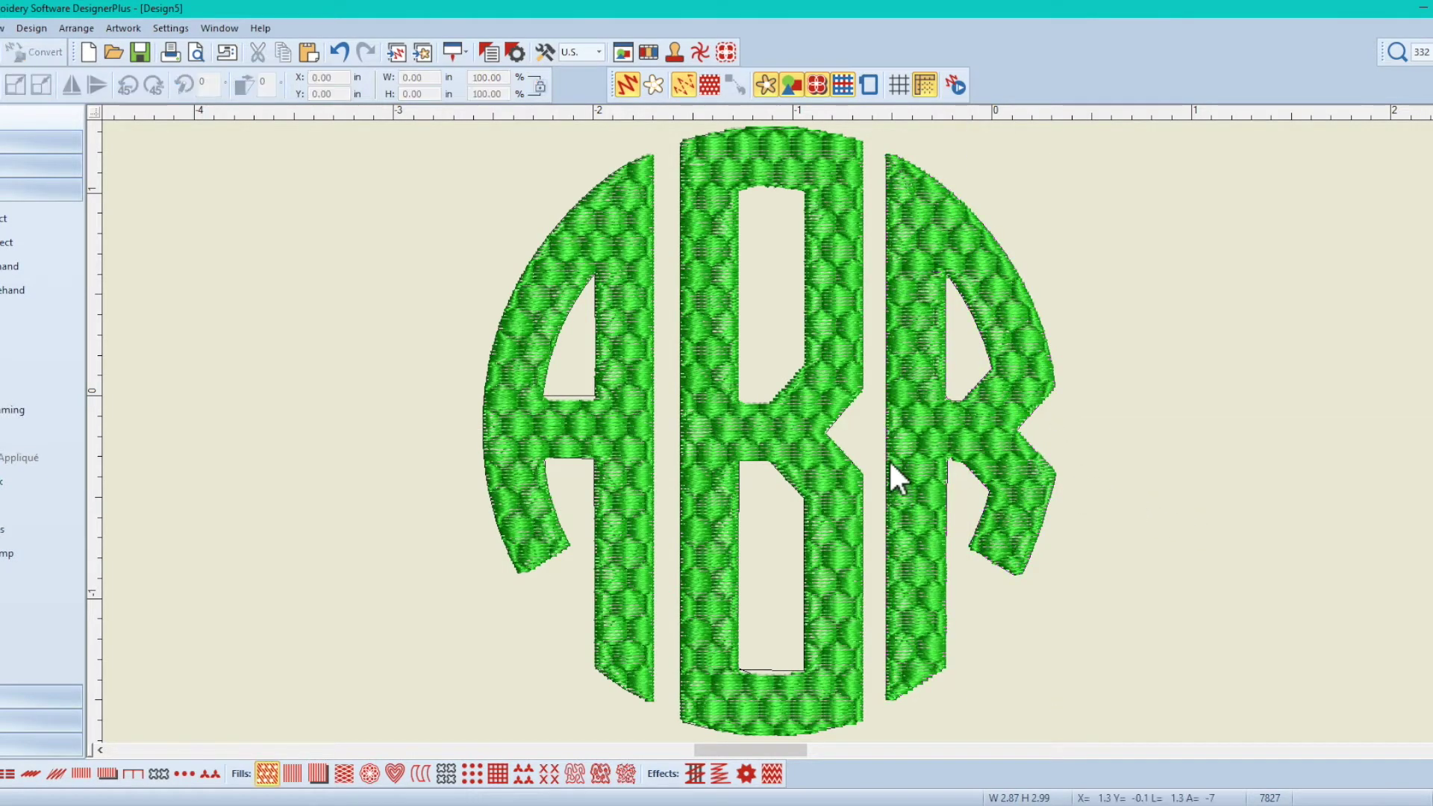
{"action": "left_click", "coordinate": [88, 54]}
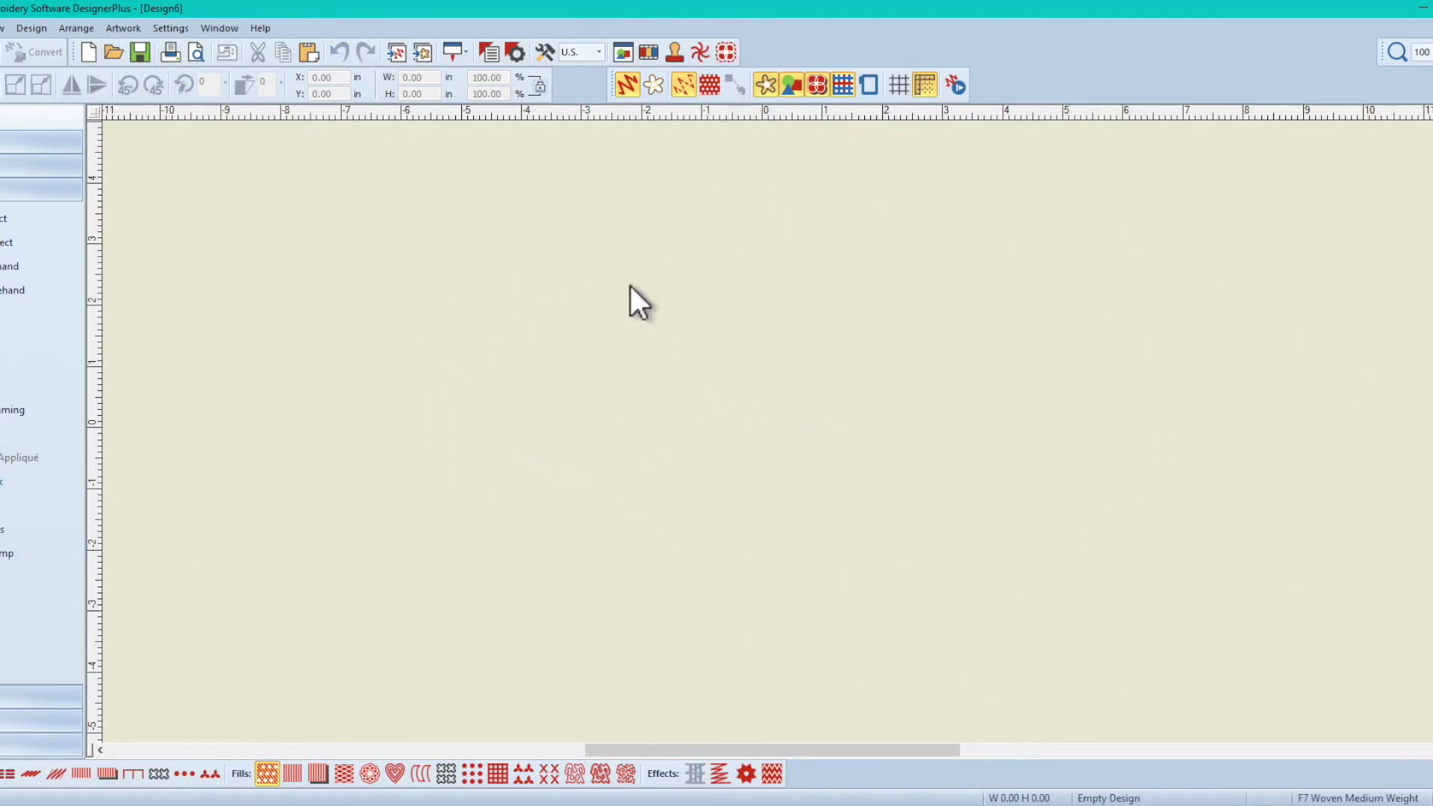
Uncheck Apply fabric in Design6's Design > Fabric settings and confirm
{"action": "left_click", "coordinate": [30, 26]}
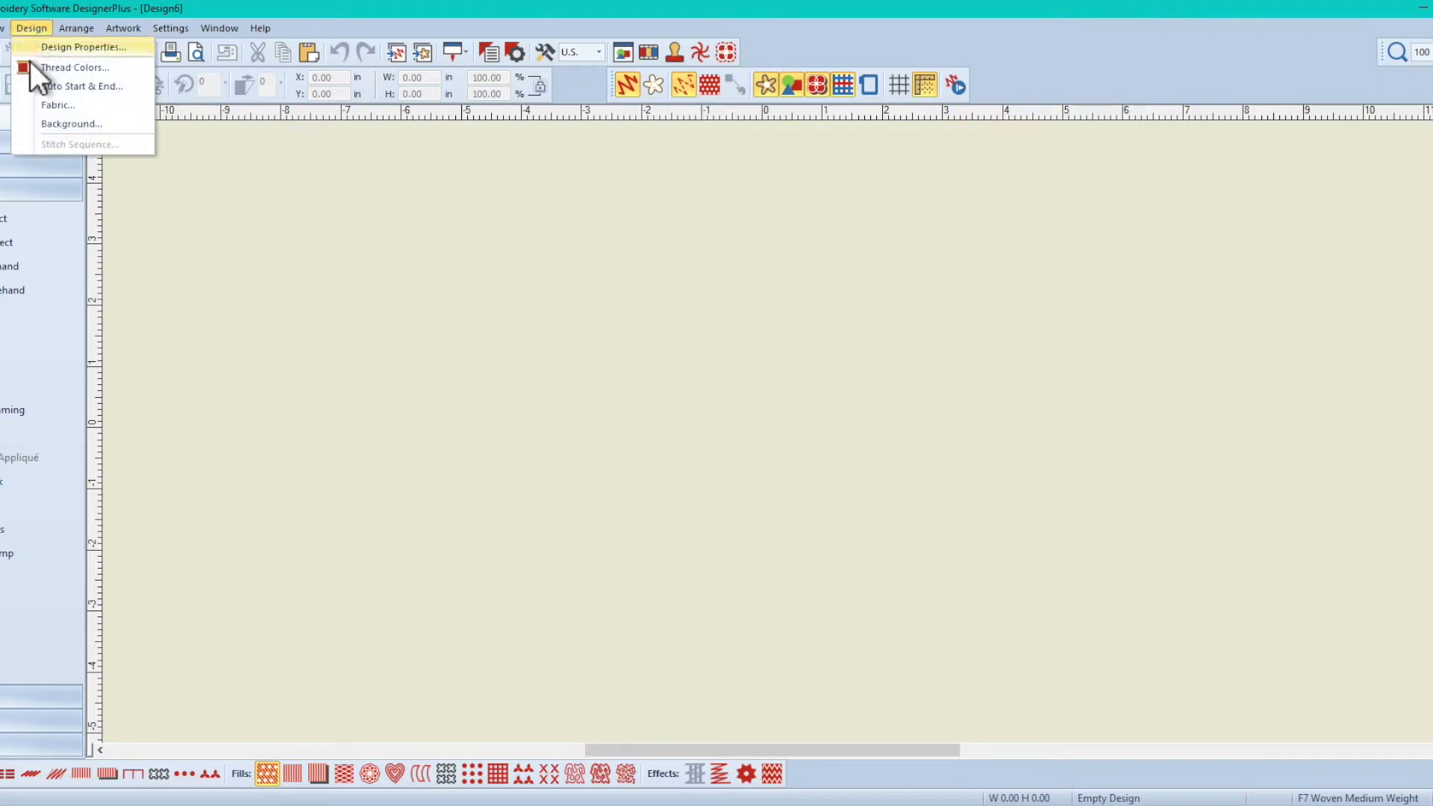
{"action": "left_click", "coordinate": [54, 106]}
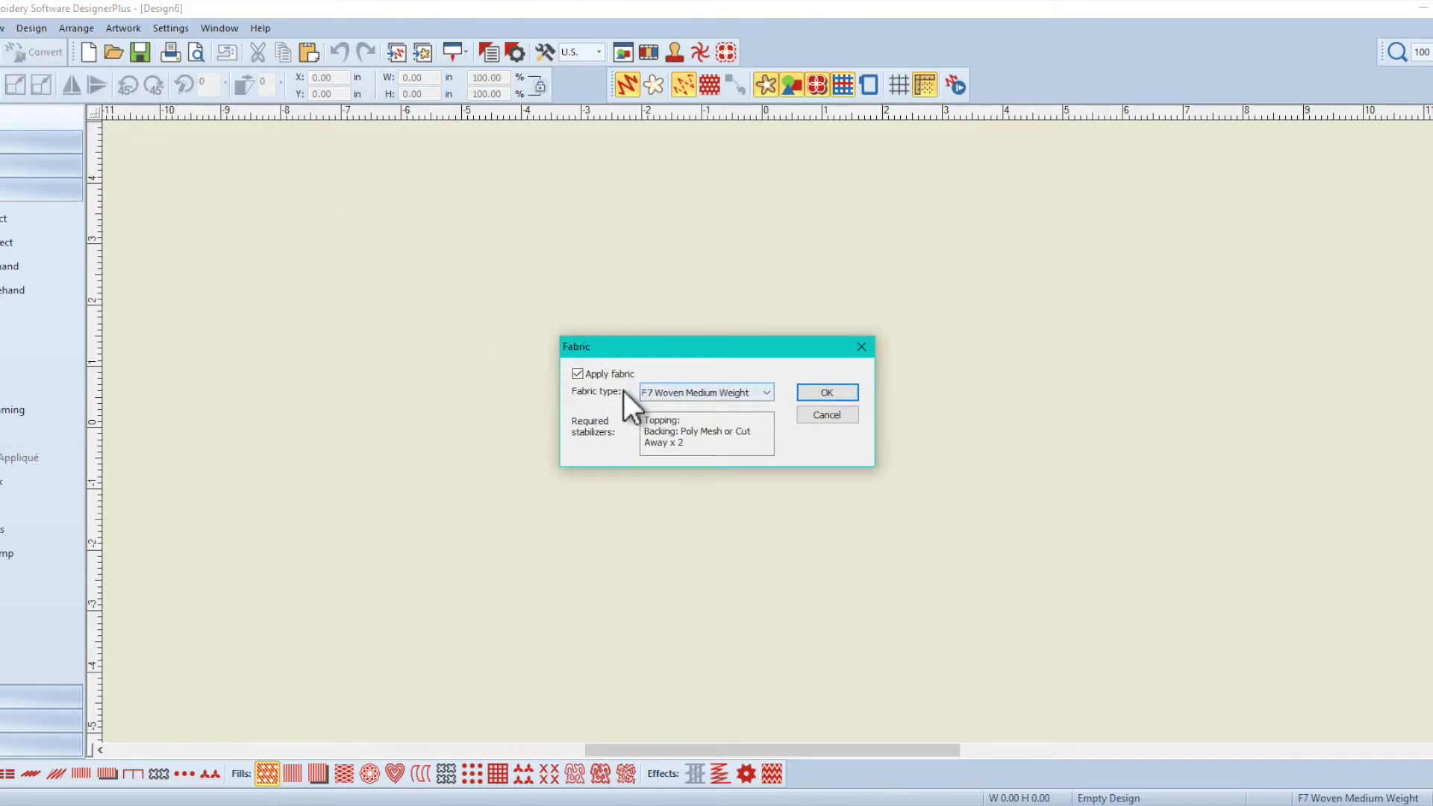
{"action": "left_click", "coordinate": [578, 374]}
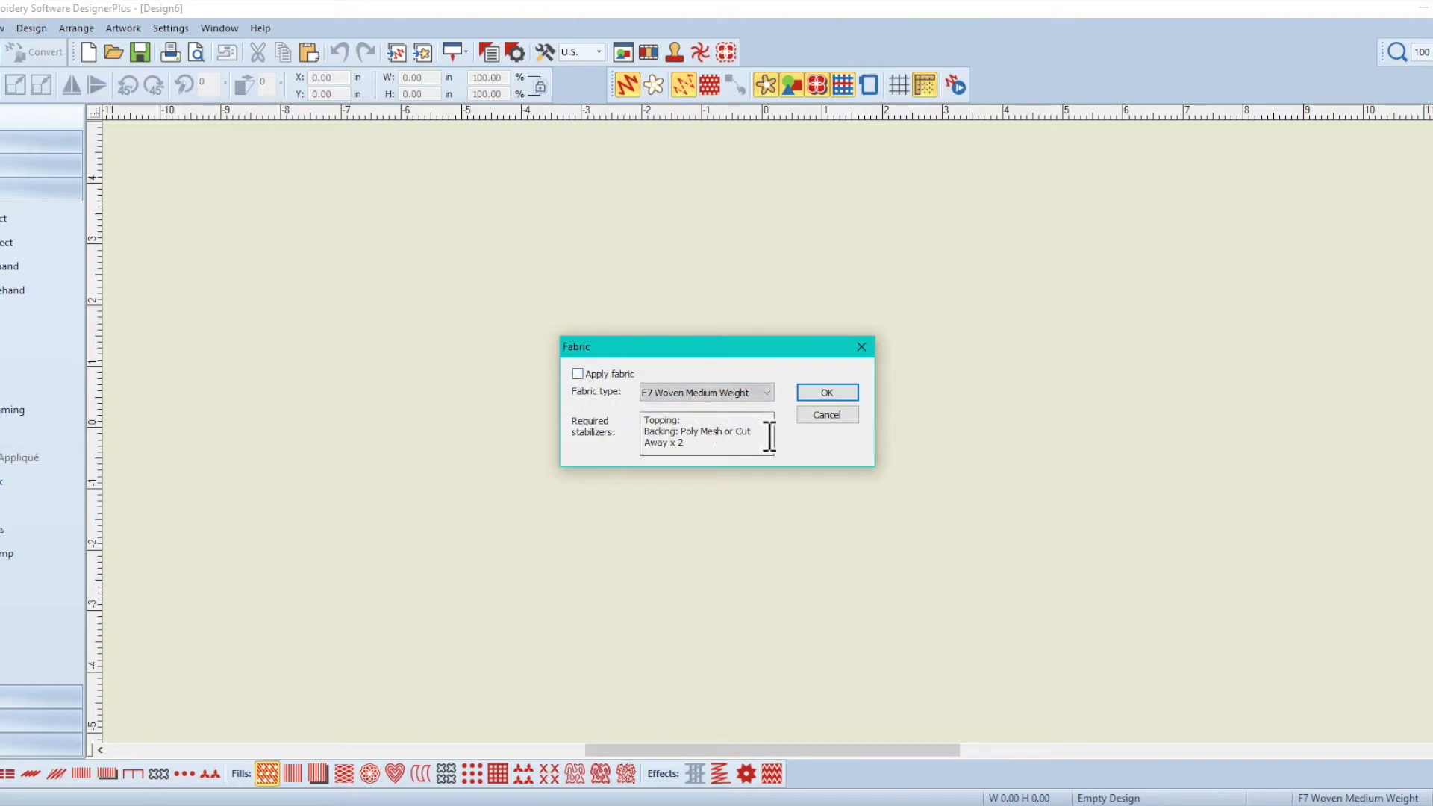
{"action": "left_click", "coordinate": [818, 393]}
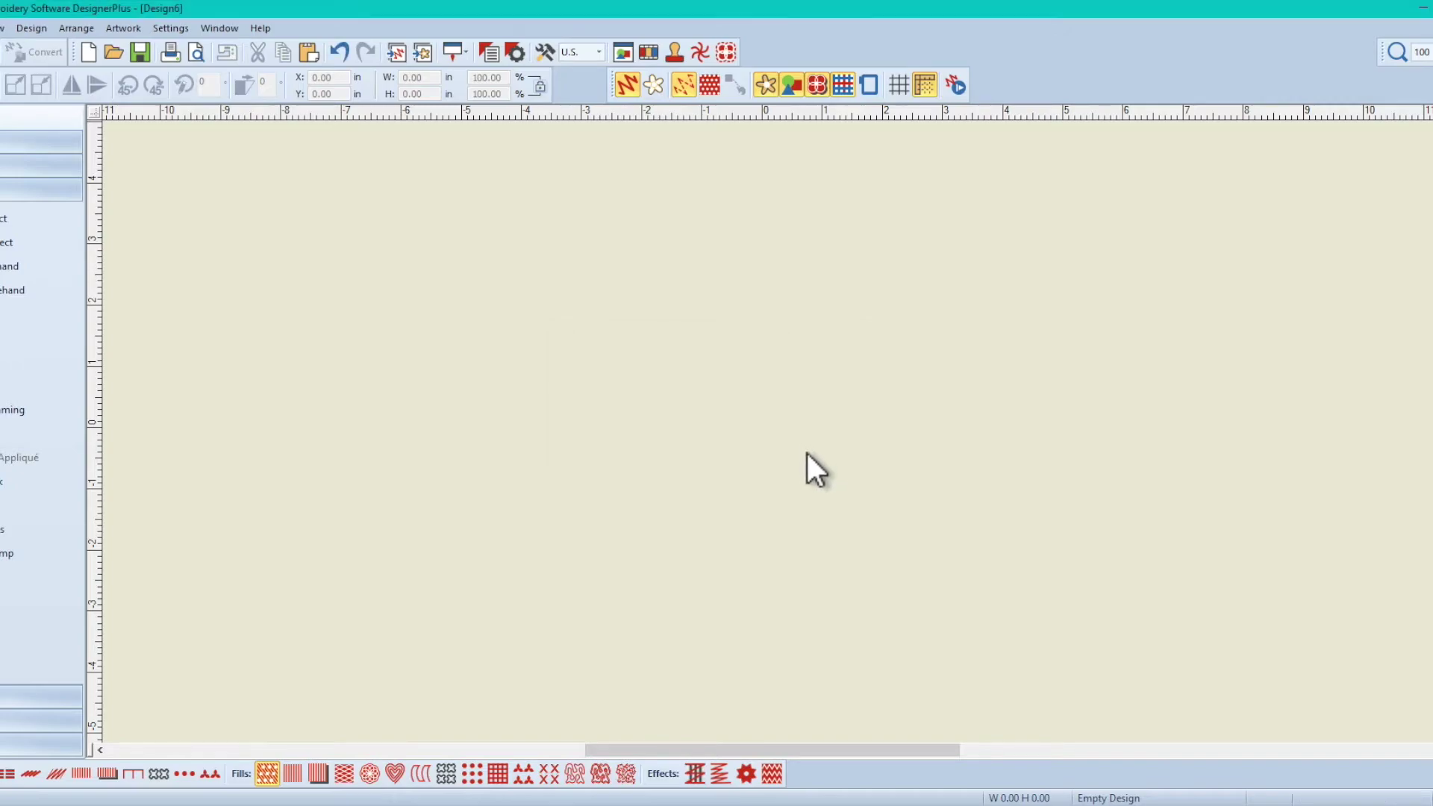
Insert the CA_NaturalCircle_Left_A_3.0 letter and fit it in view
{"action": "left_click", "coordinate": [397, 52]}
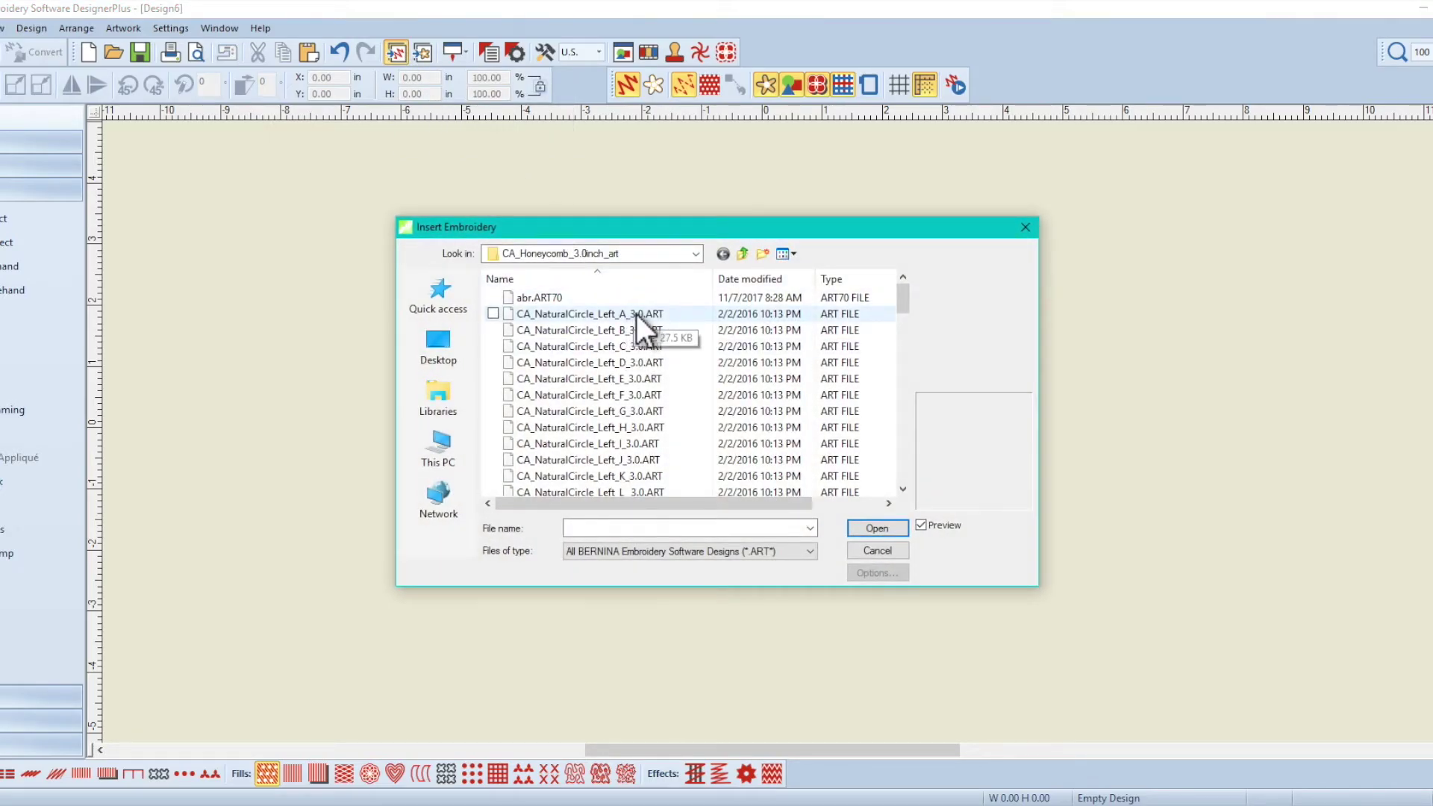
{"action": "double_click", "coordinate": [639, 315]}
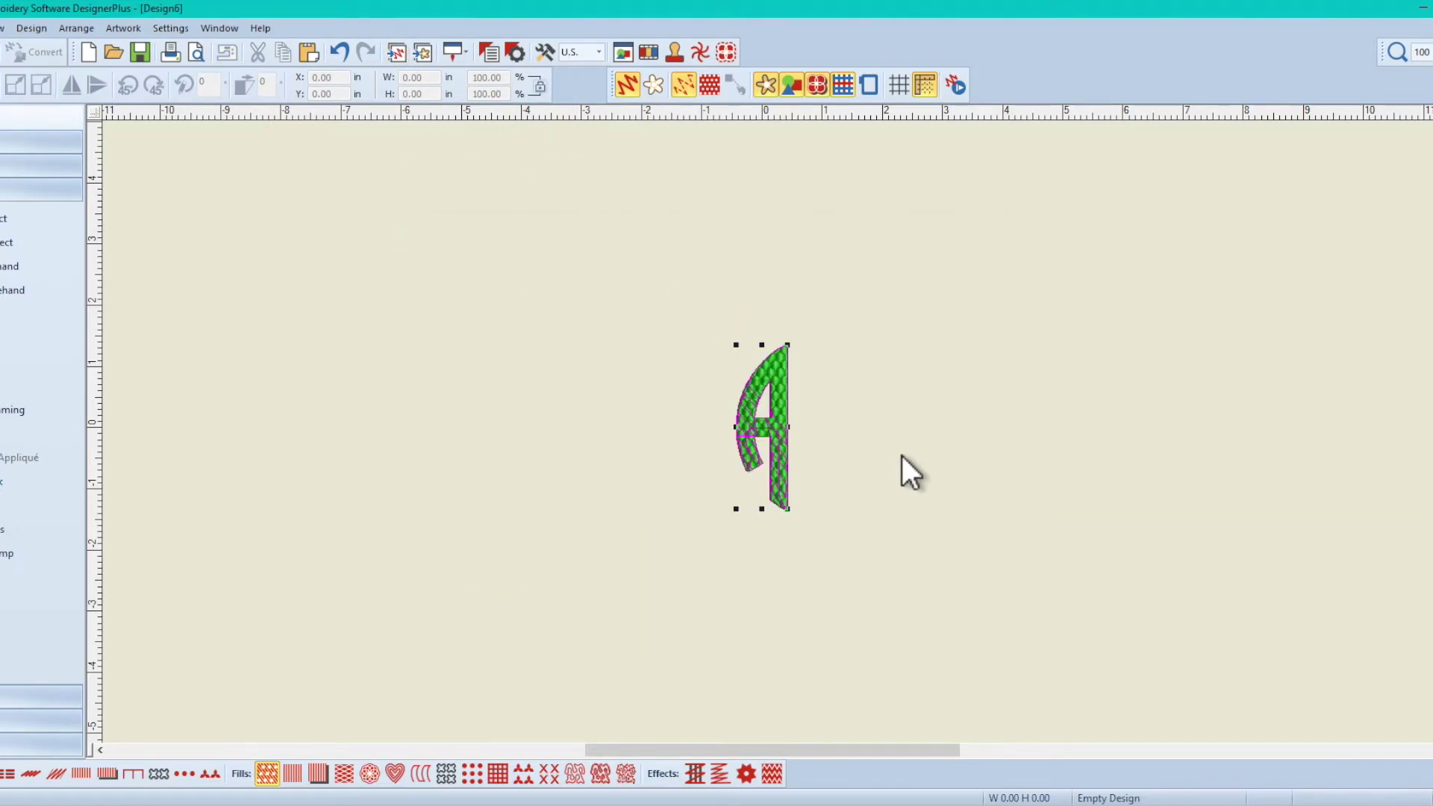
{"action": "key", "text": "ctrl+0"}
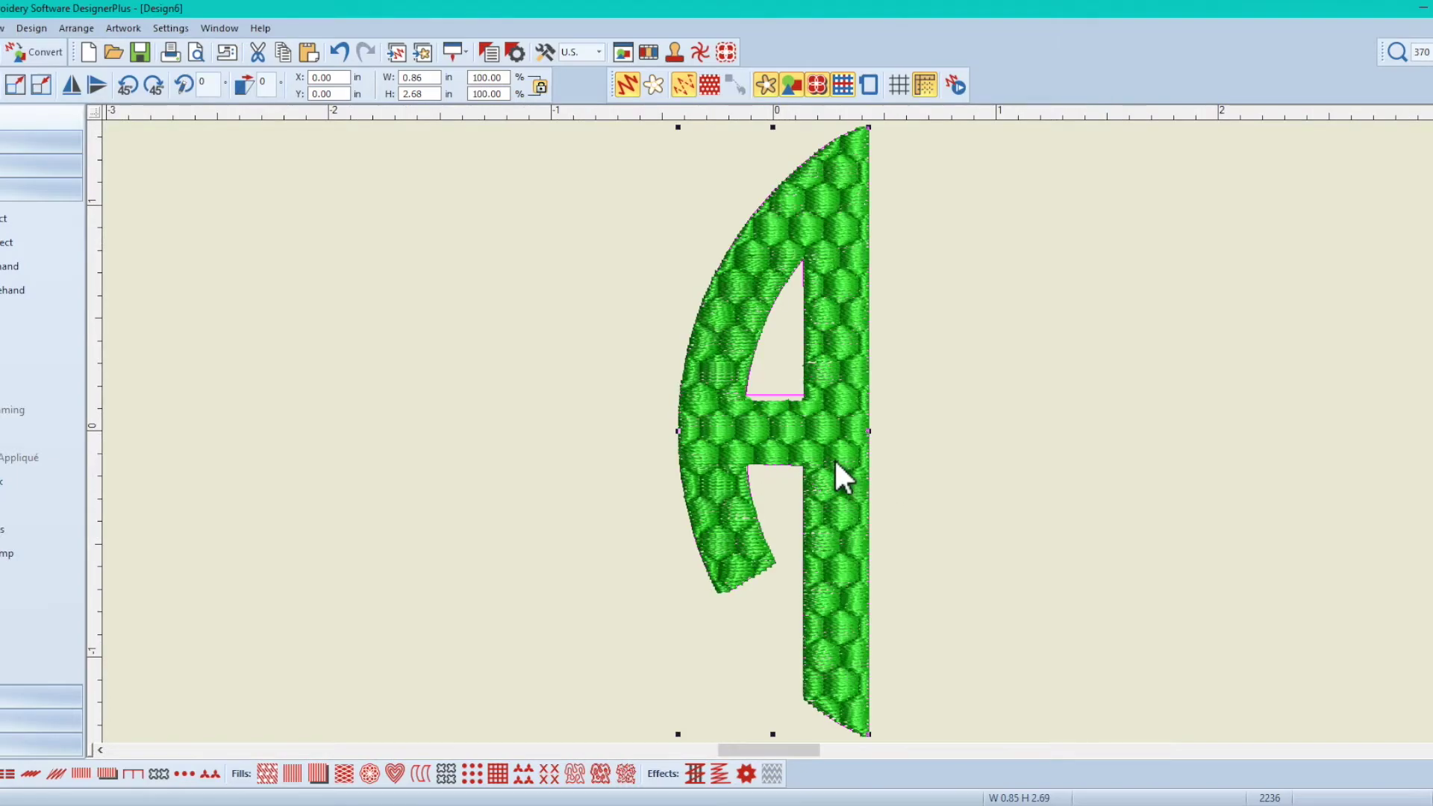
Insert the middle B letter and move it off the A to its right
{"action": "left_click", "coordinate": [397, 50]}
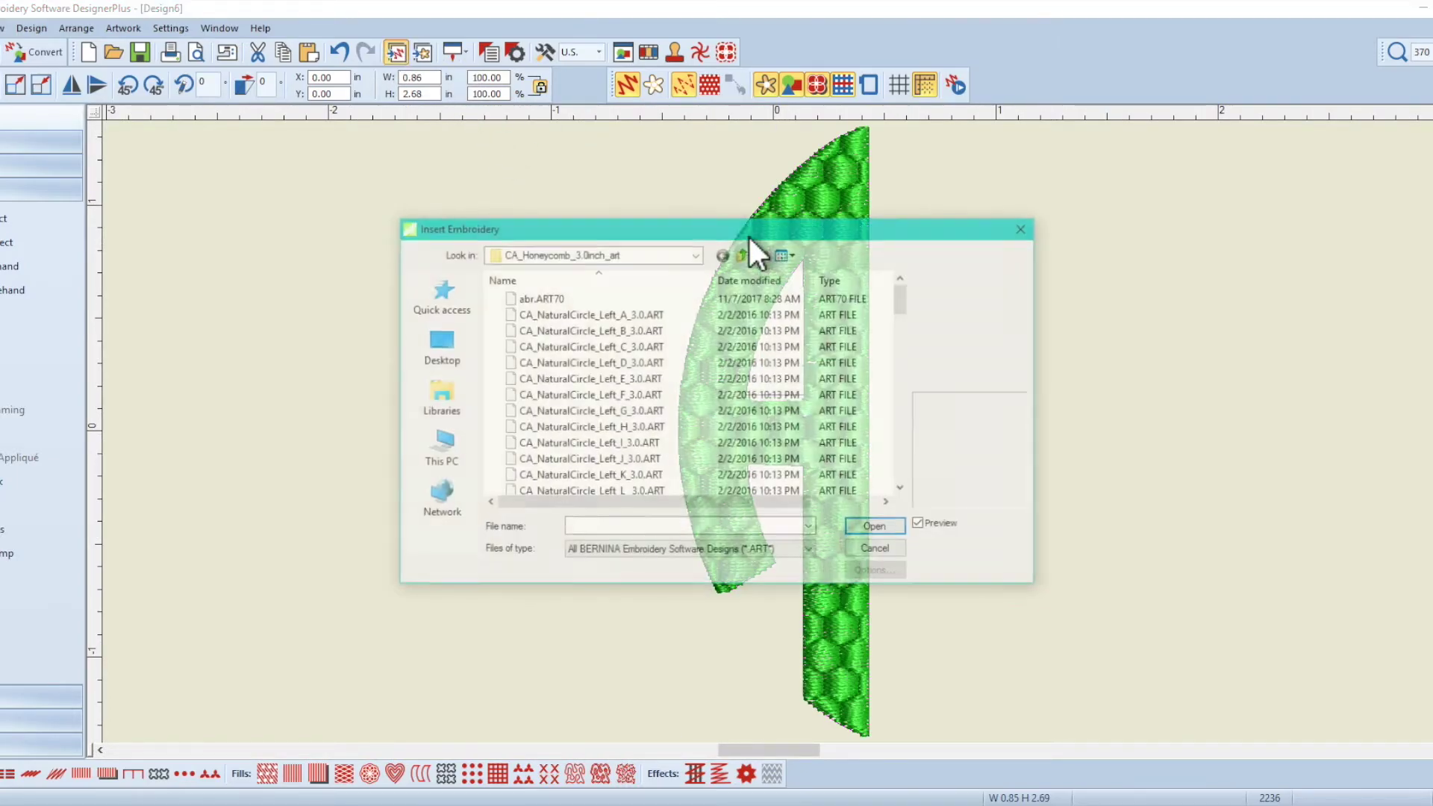
{"action": "left_click_drag", "start_coordinate": [903, 298], "coordinate": [913, 360]}
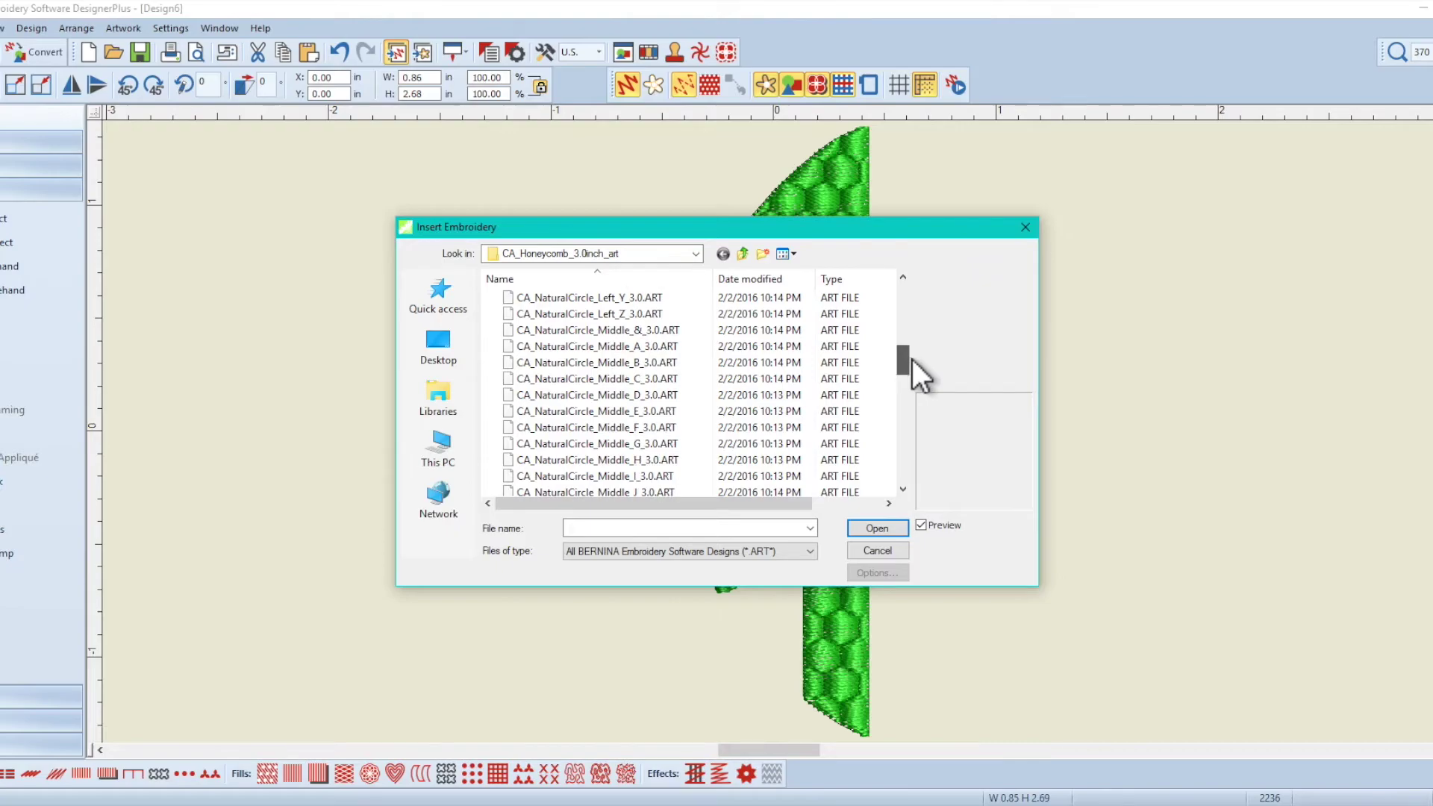
{"action": "double_click", "coordinate": [655, 362]}
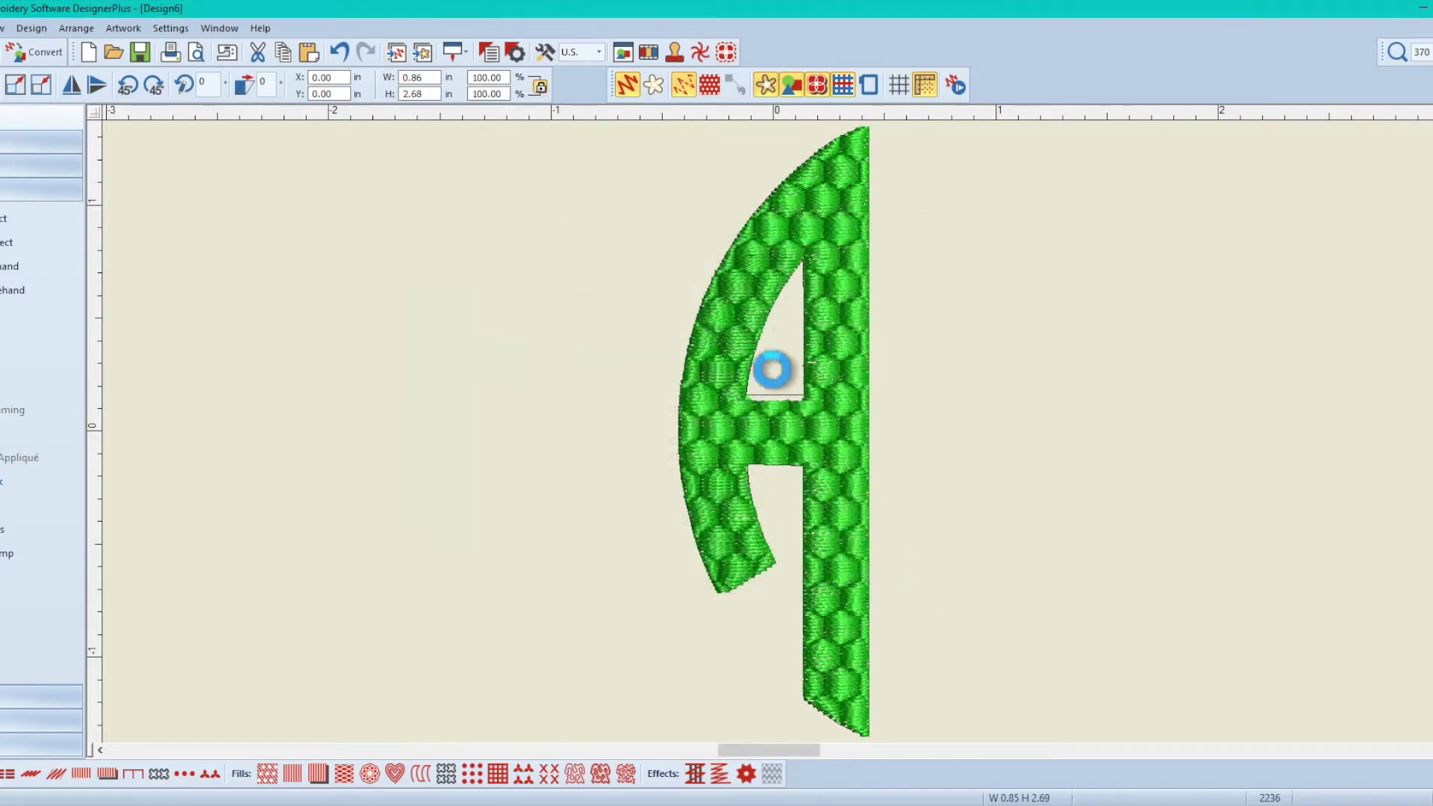
{"action": "scroll", "coordinate": [785, 471], "scroll_direction": "down", "scroll_amount": 1}
{"action": "left_click_drag", "start_coordinate": [727, 271], "coordinate": [844, 285]}
{"action": "left_click", "coordinate": [881, 435]}
Insert the right R letter and nudge it up beside the B
{"action": "left_click", "coordinate": [390, 51]}
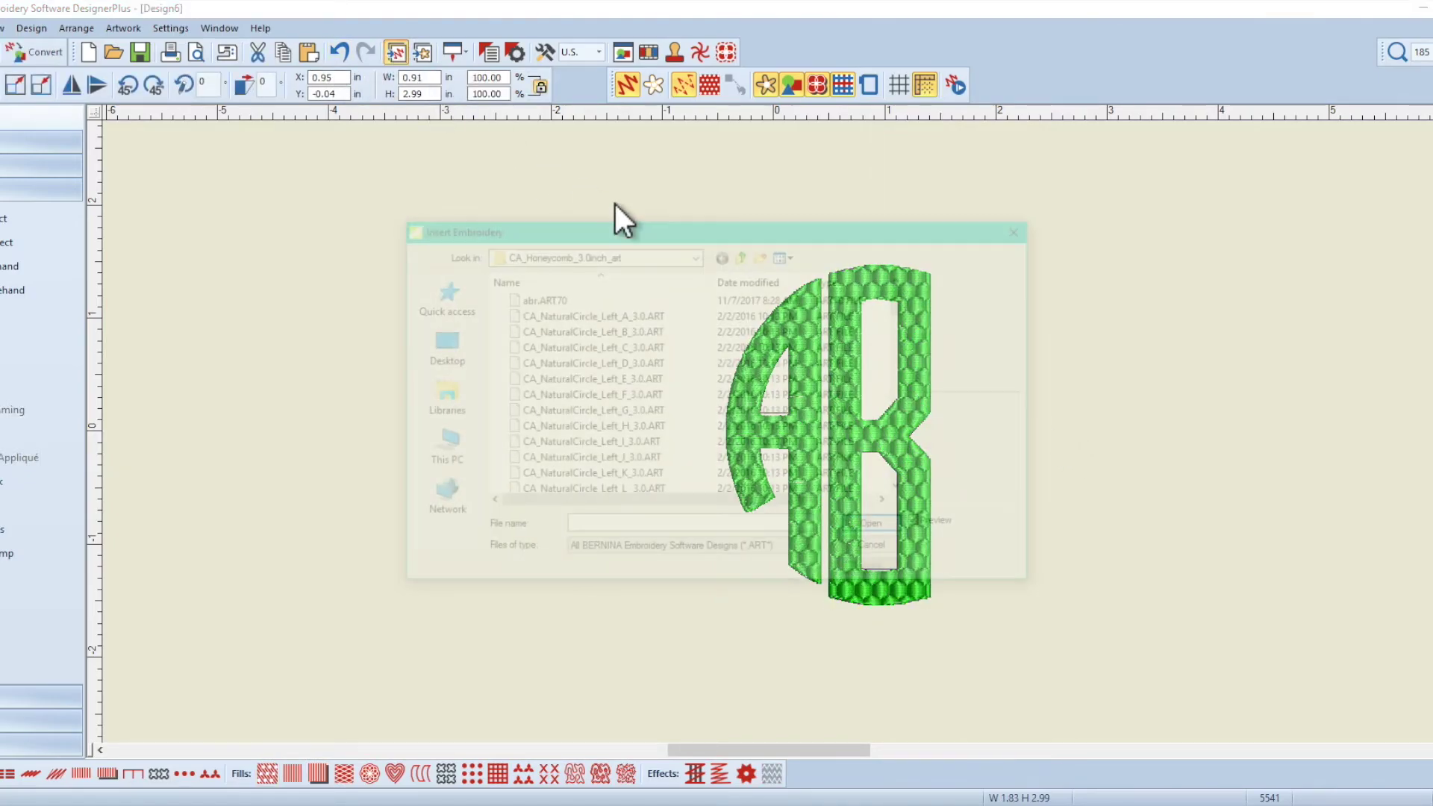
{"action": "left_click_drag", "start_coordinate": [910, 303], "coordinate": [907, 451]}
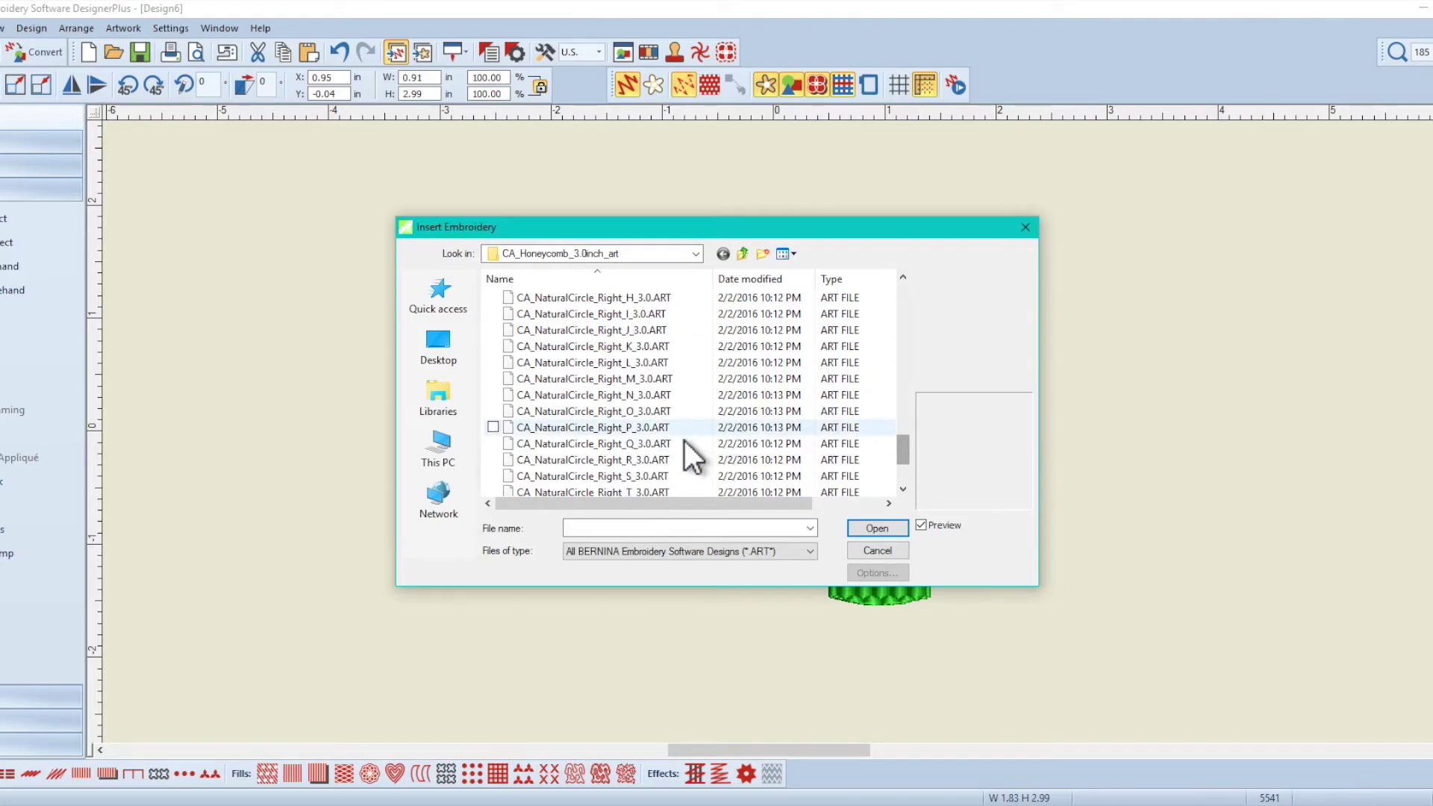
{"action": "left_click", "coordinate": [655, 460]}
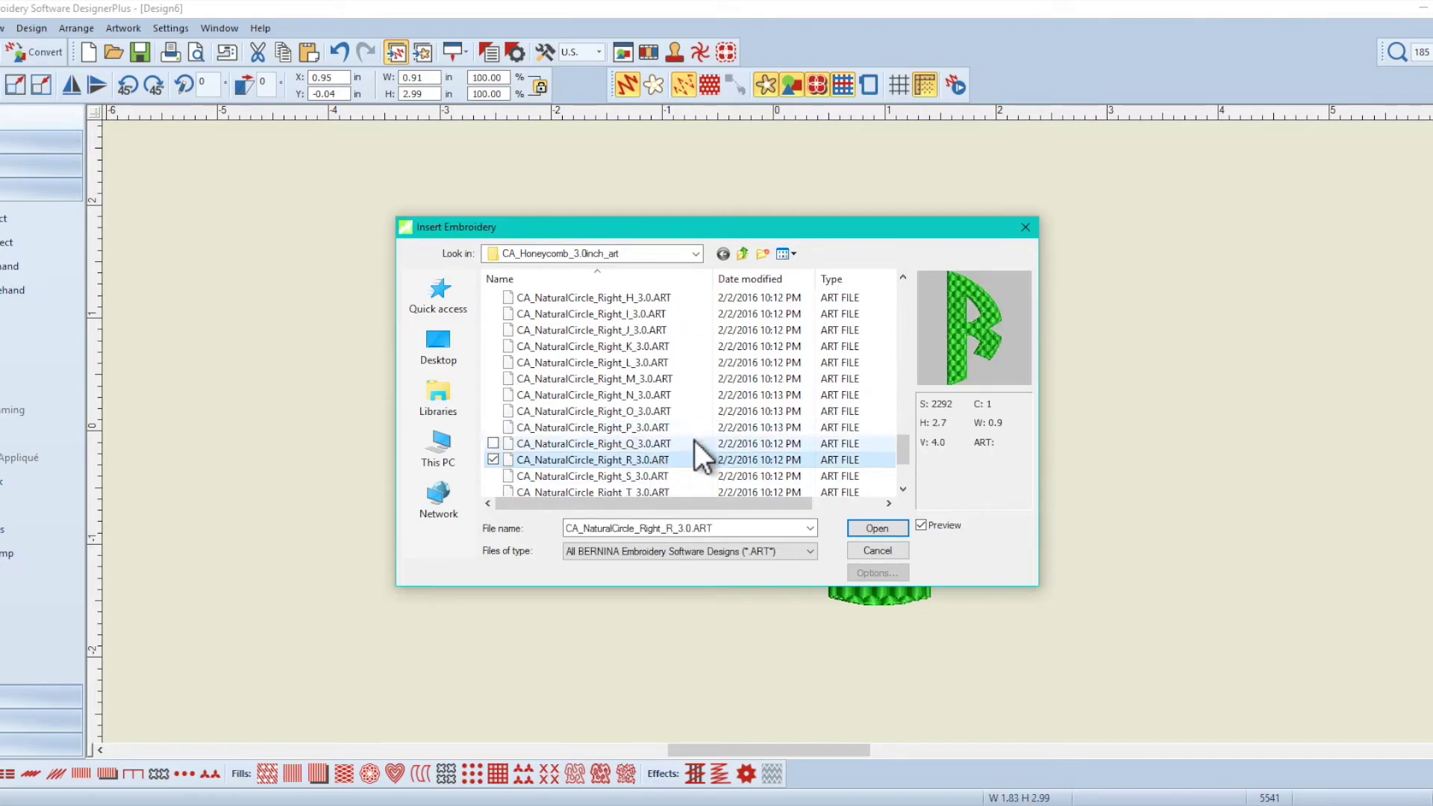
{"action": "left_click", "coordinate": [877, 528]}
{"action": "left_click_drag", "start_coordinate": [799, 432], "coordinate": [1021, 435]}
{"action": "key", "text": "0"}
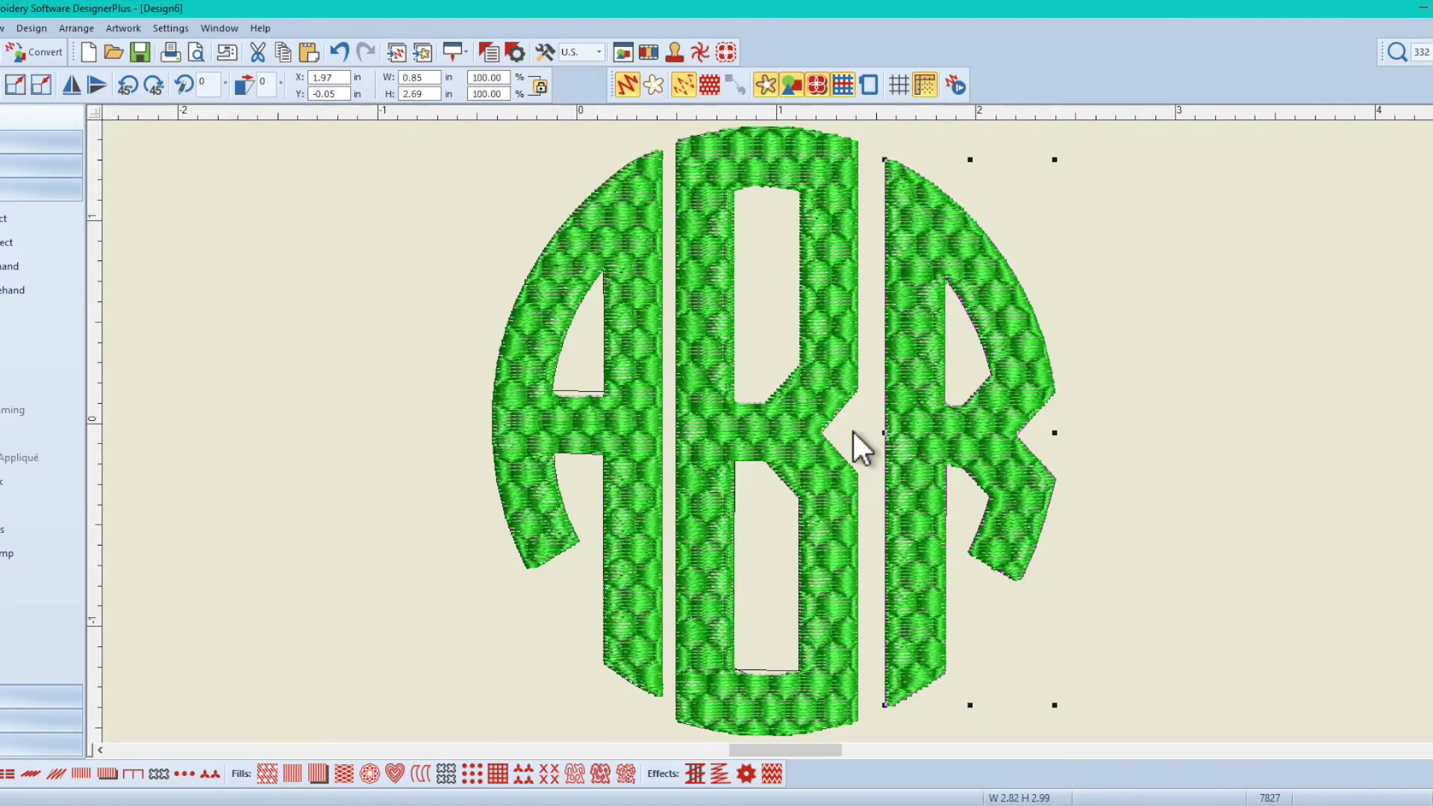
{"action": "left_click_drag", "start_coordinate": [919, 469], "coordinate": [907, 454]}
{"action": "left_click", "coordinate": [1054, 472]}
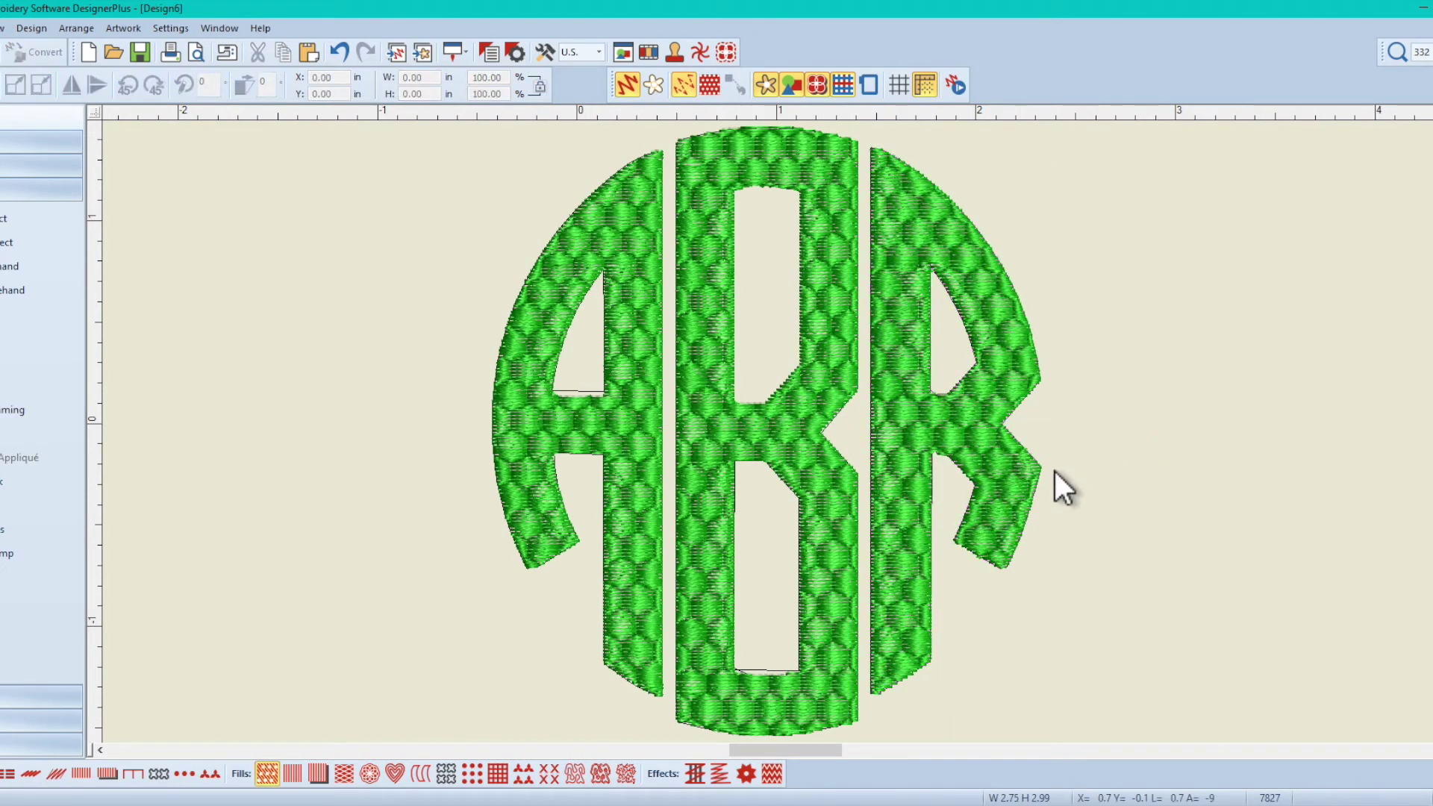